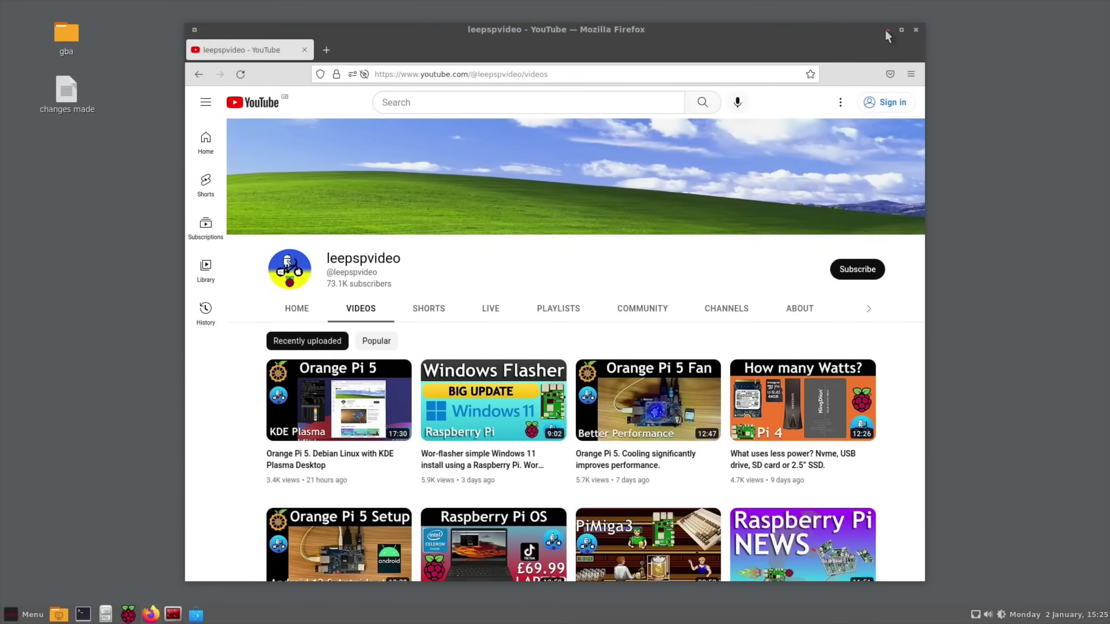
Step: Minimize the Firefox window showing the YouTube channel
click(887, 30)
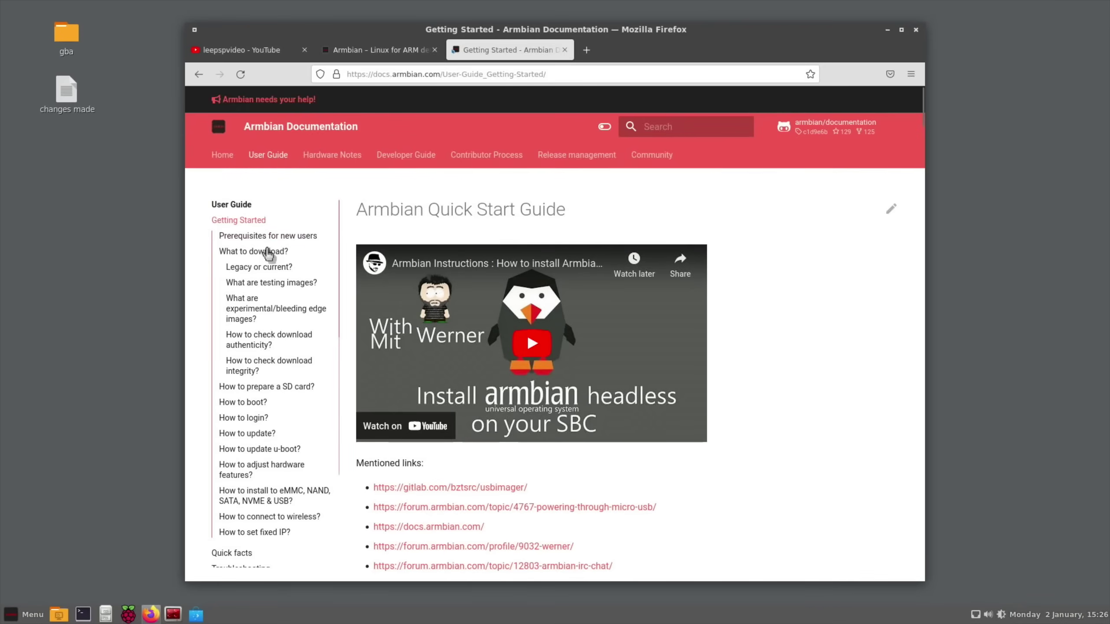
Step: Close the docs tab and search the downloads page for 'orange' until Orange Pi 5 is found
key(ctrl+w)
scroll(513, 248, down, 10)
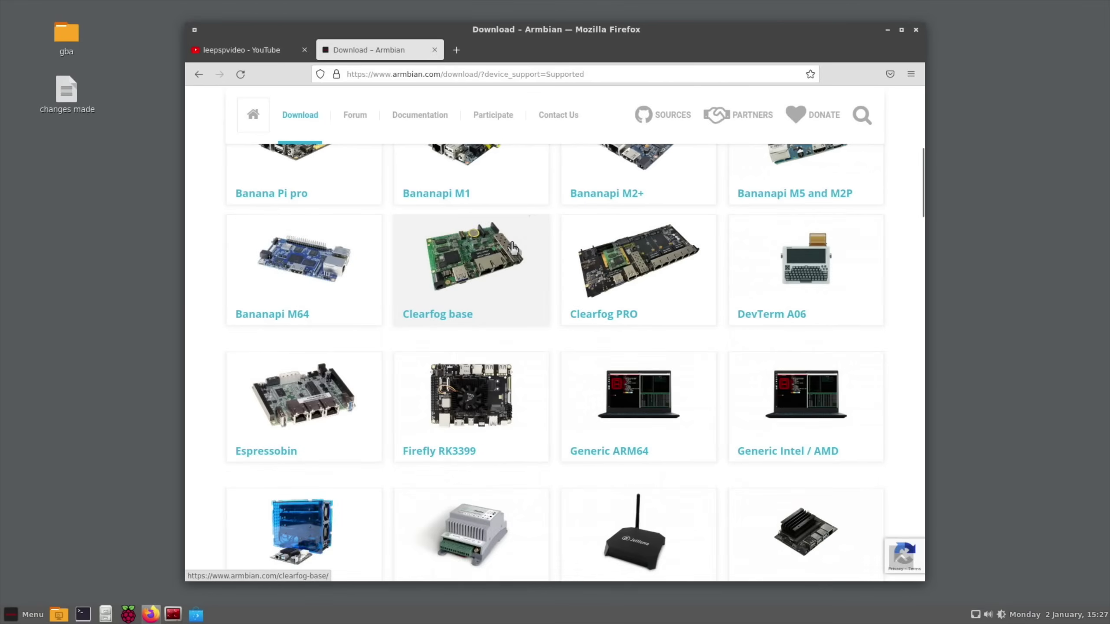
key(ctrl+f)
text(or)
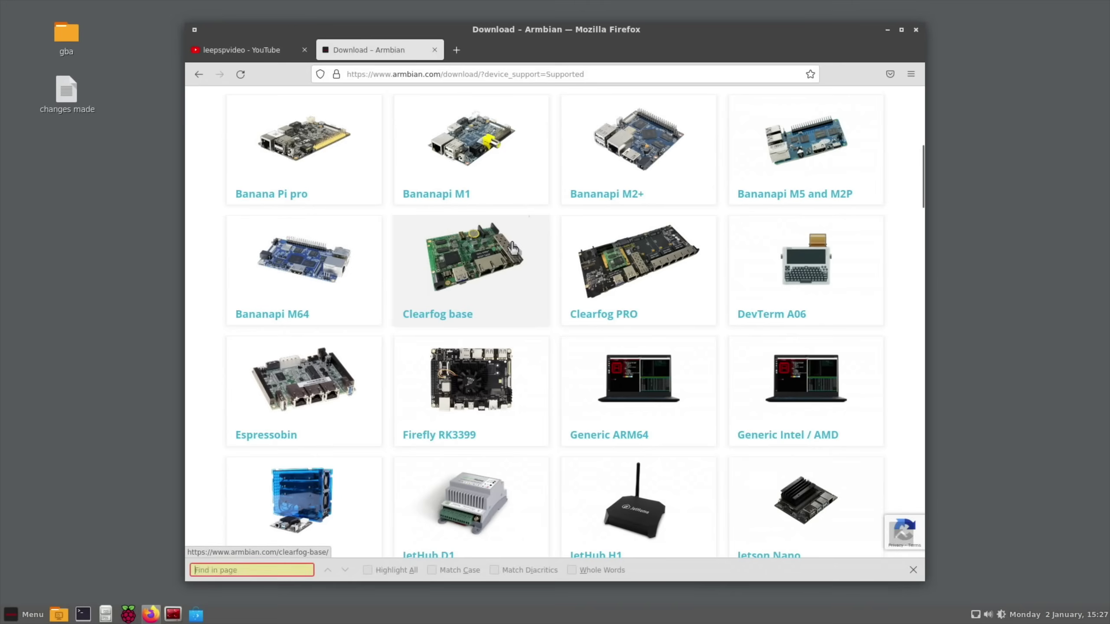
text(ange)
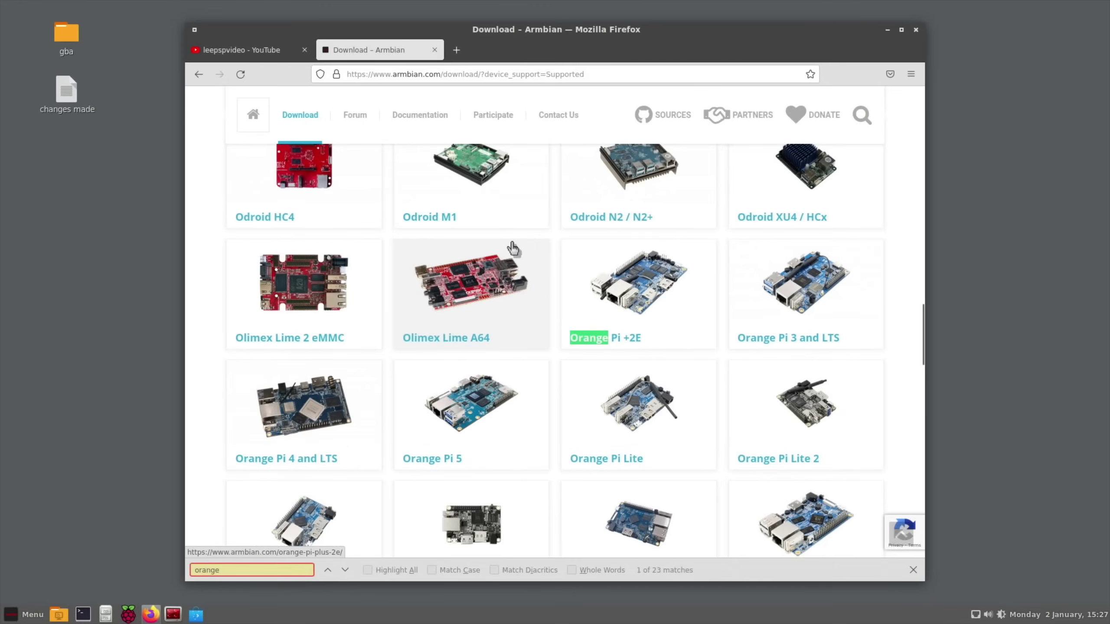
click(346, 570)
click(346, 571)
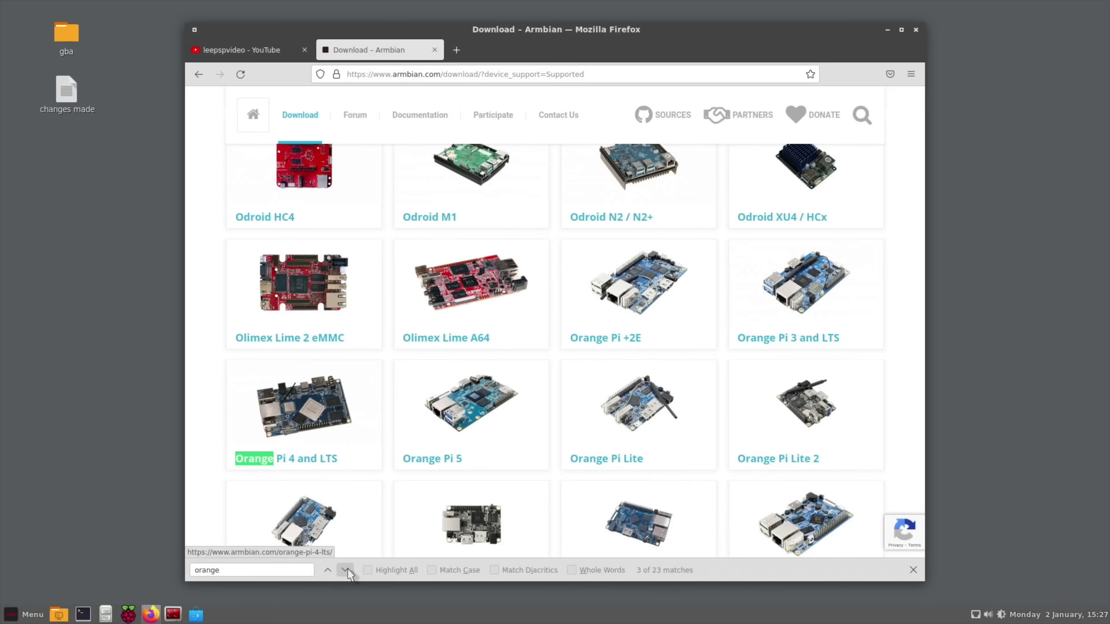
click(346, 571)
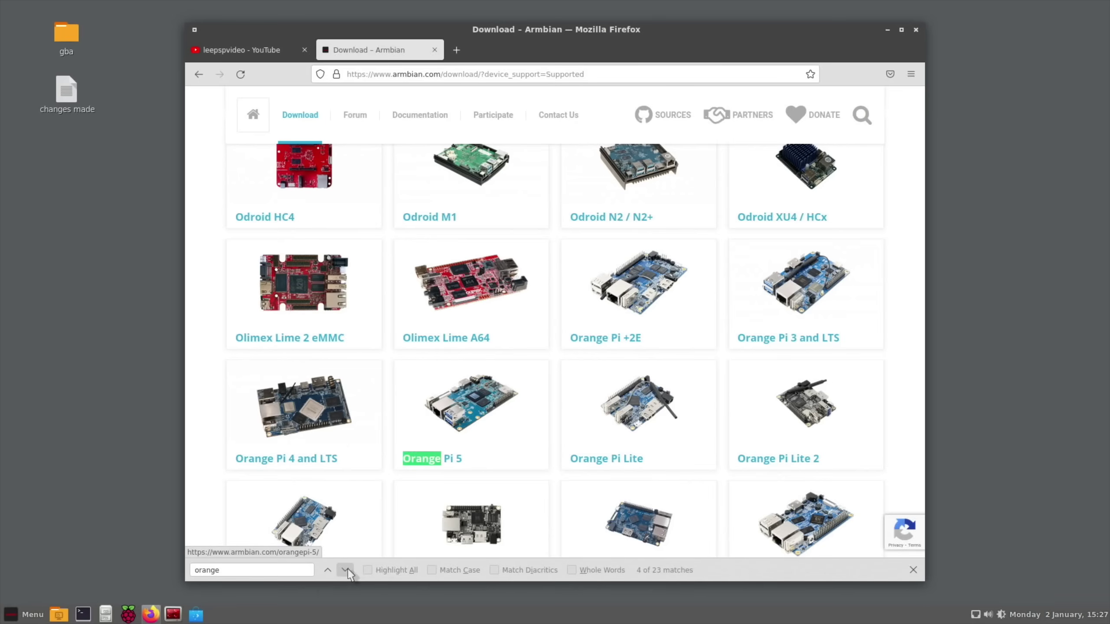
Step: Open the Orange Pi 5 download page, scroll to its image variants, then minimize Firefox
click(437, 468)
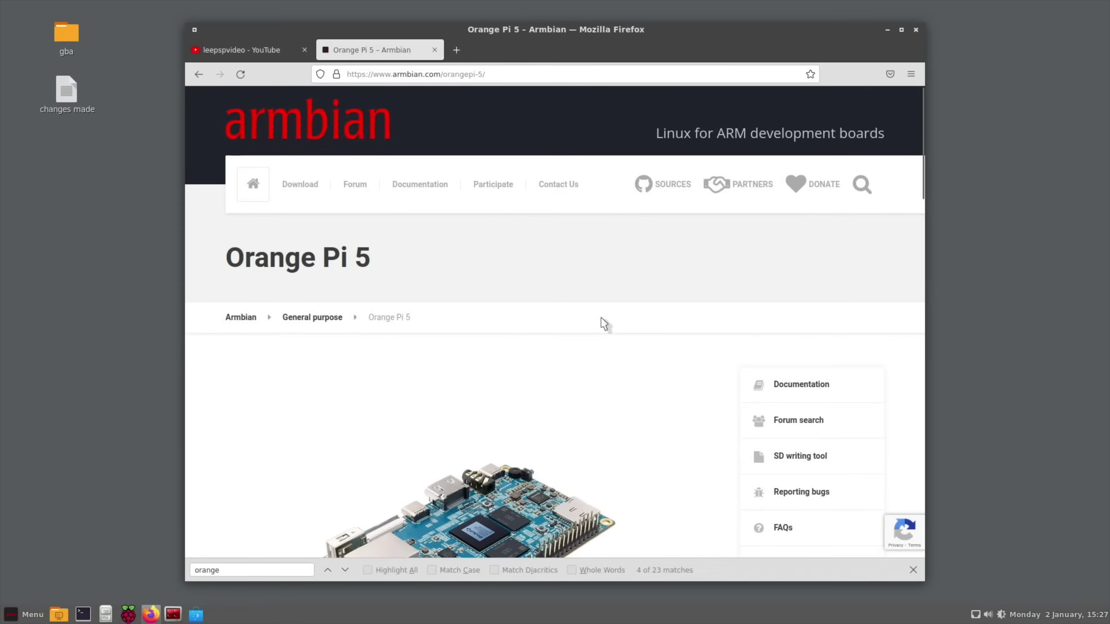
scroll(603, 323, down, 5)
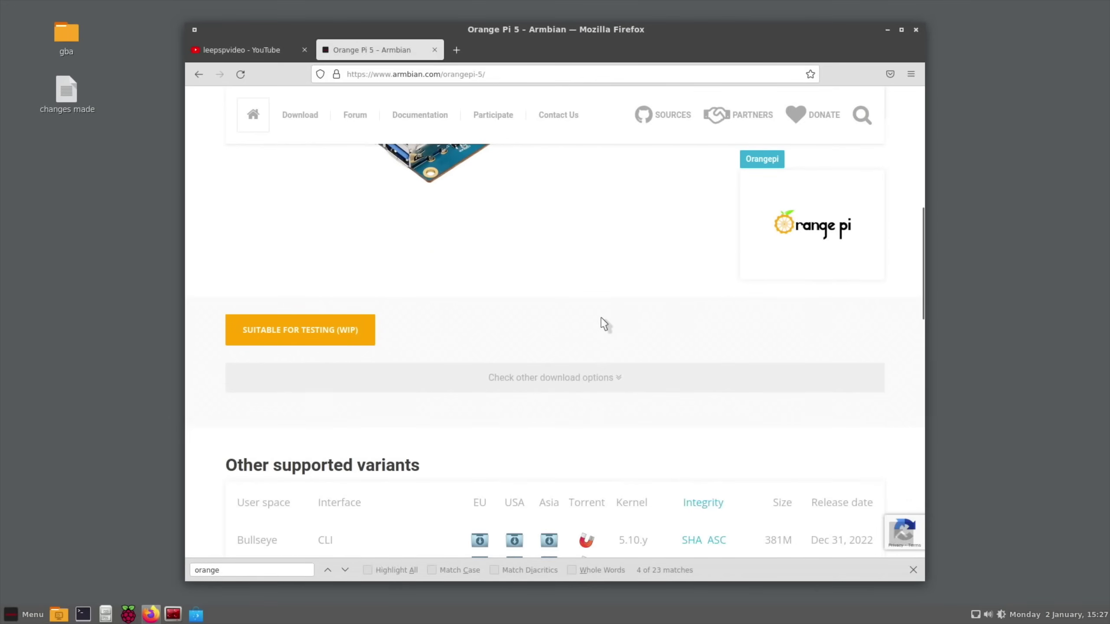
scroll(603, 323, down, 3)
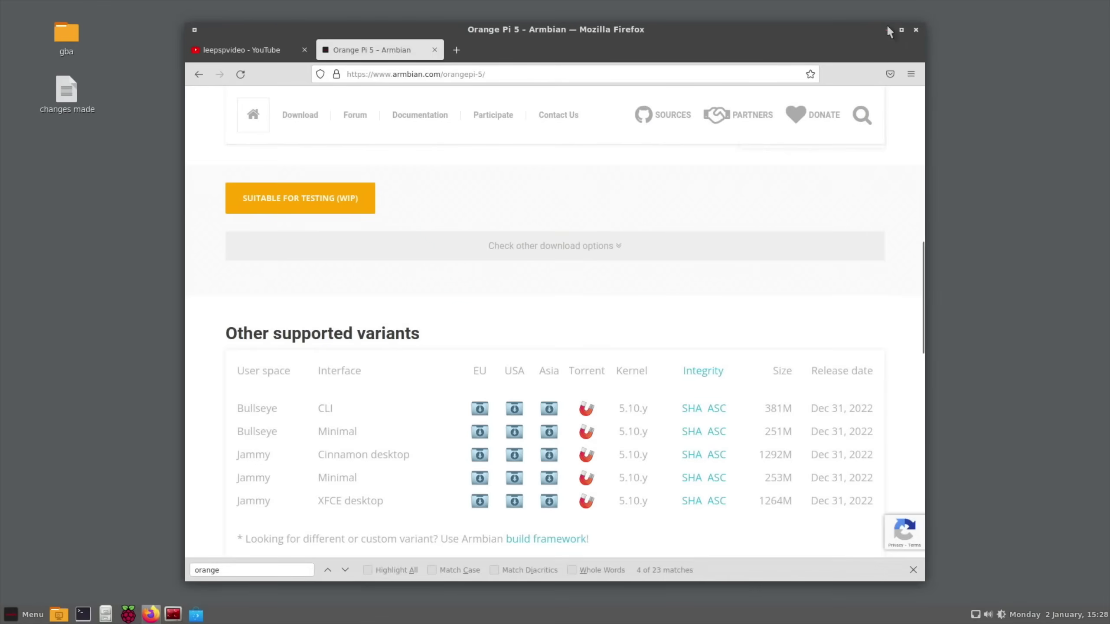
click(887, 27)
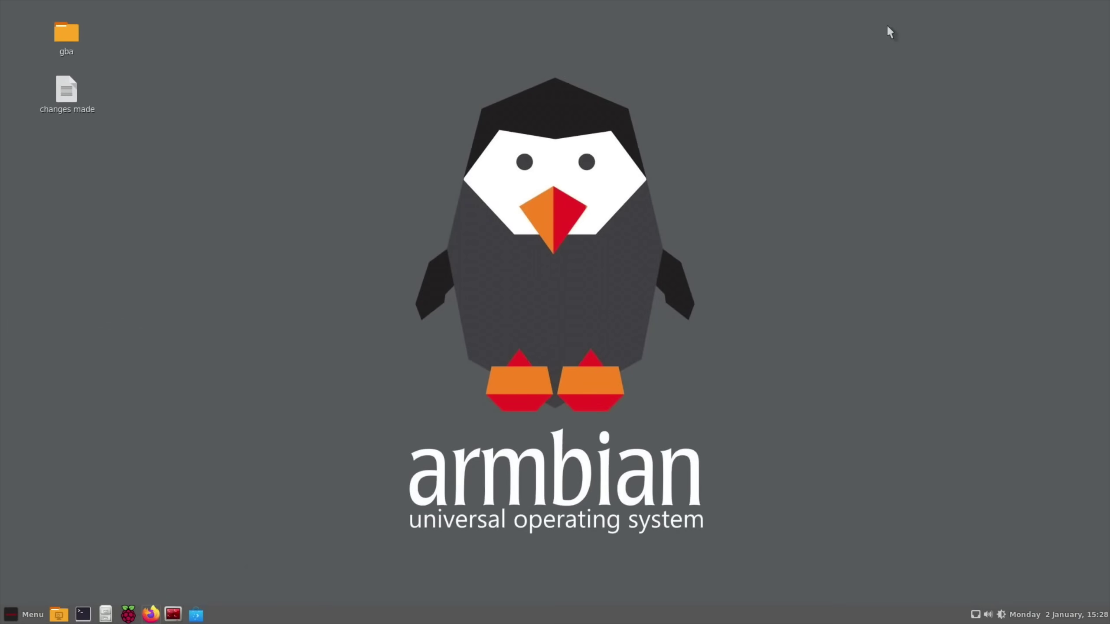
Step: Open the Cinnamon Menu with the Super key to show All Applications
key(super)
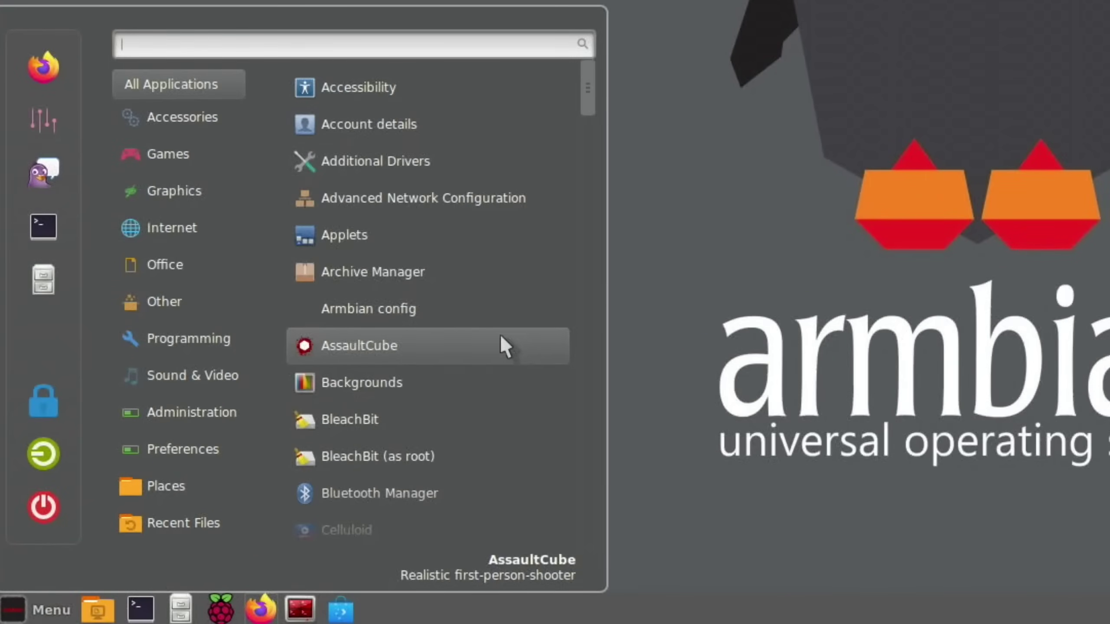
Step: Launch Armbian config, confirm the sudo password, and open the System section
click(446, 306)
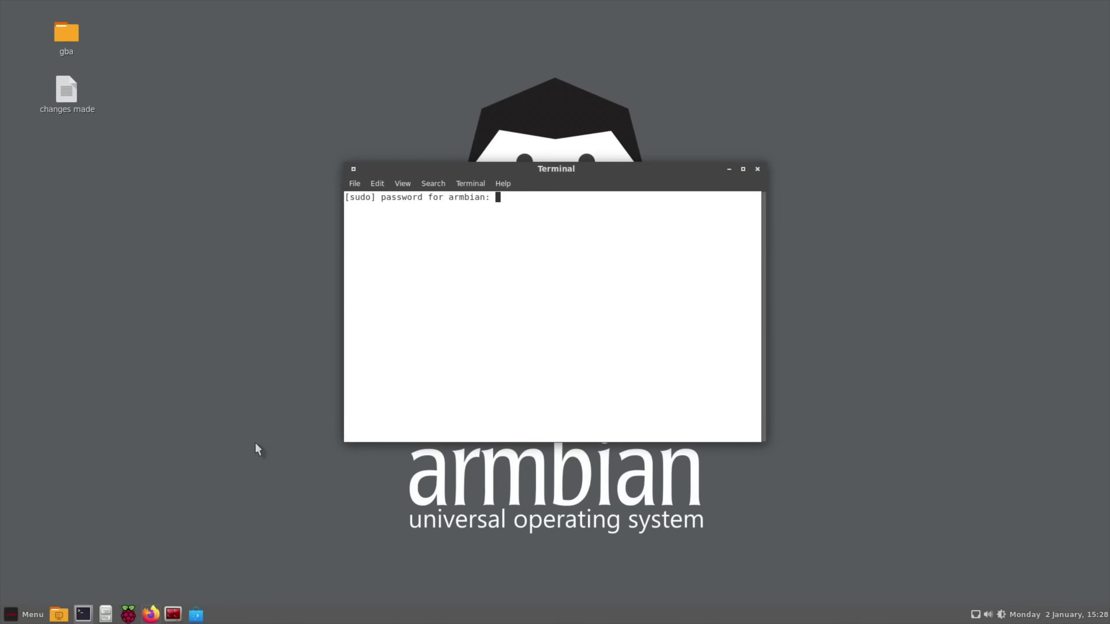
key(Return)
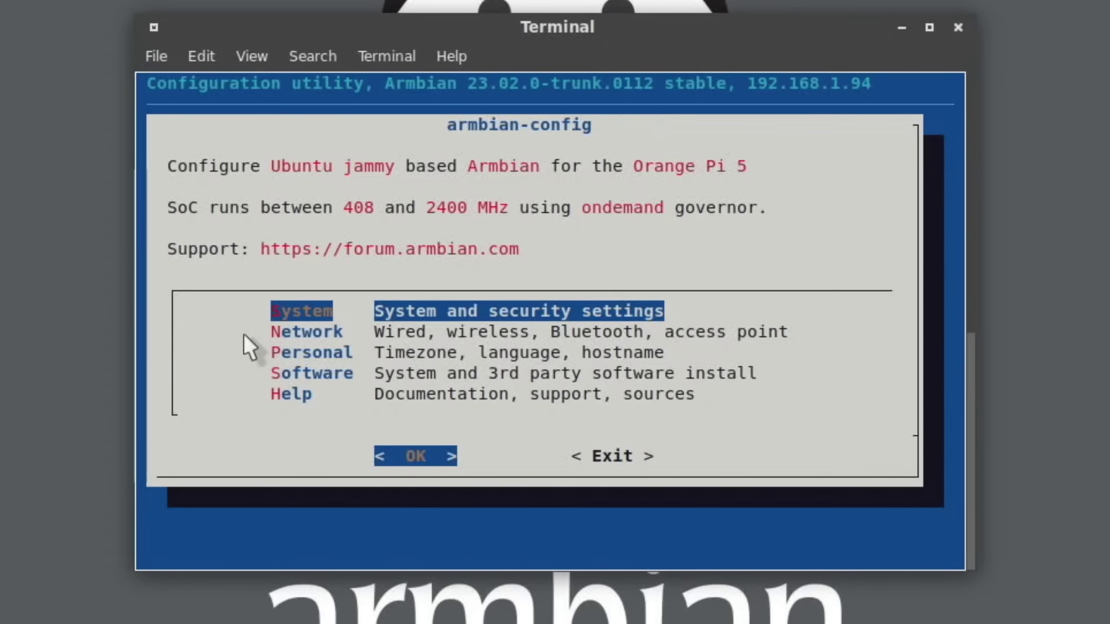
key(Down)
key(Up)
key(Return)
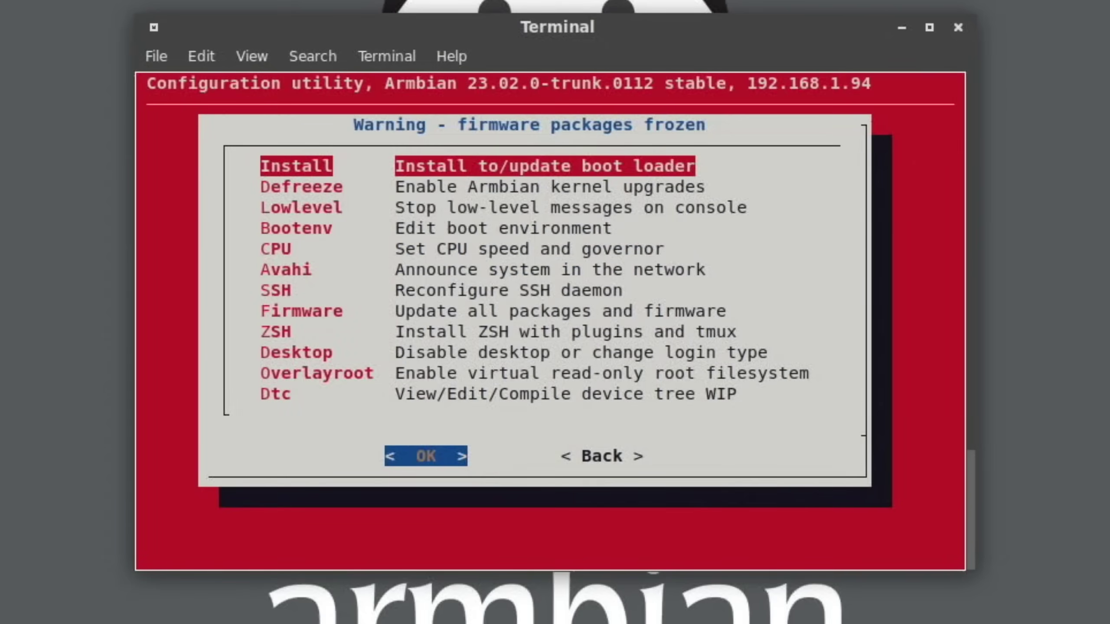
Step: Browse the System options (Install, Defreeze, Avahi, SSH), then go Back to the main menu
key(Down)
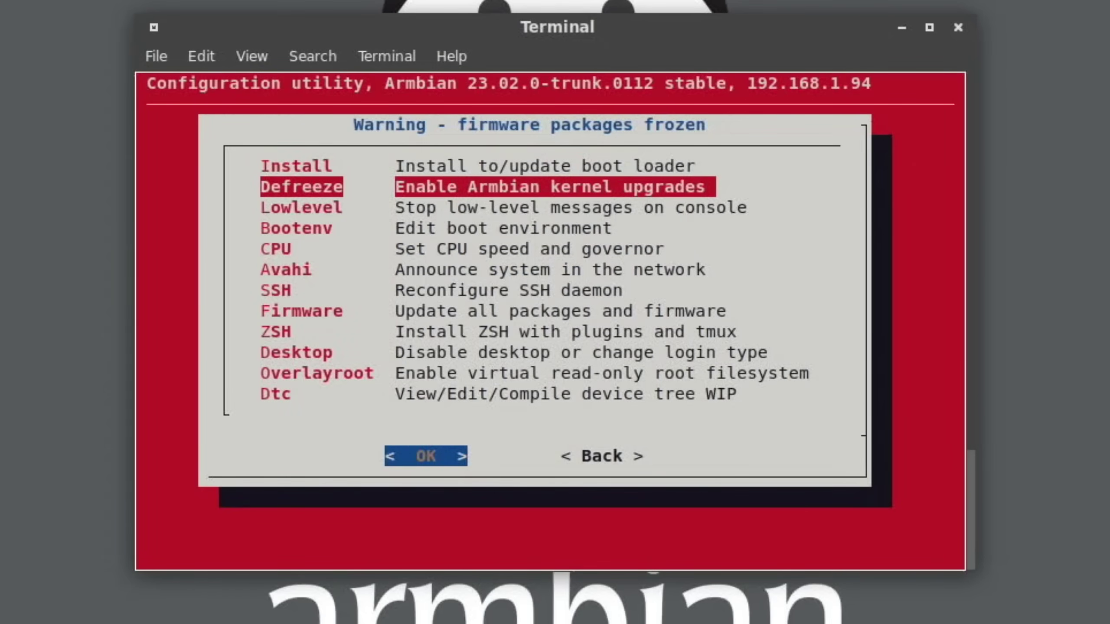
key(Up)
key(Down)
key(Down)
key(Down)
key(Down)
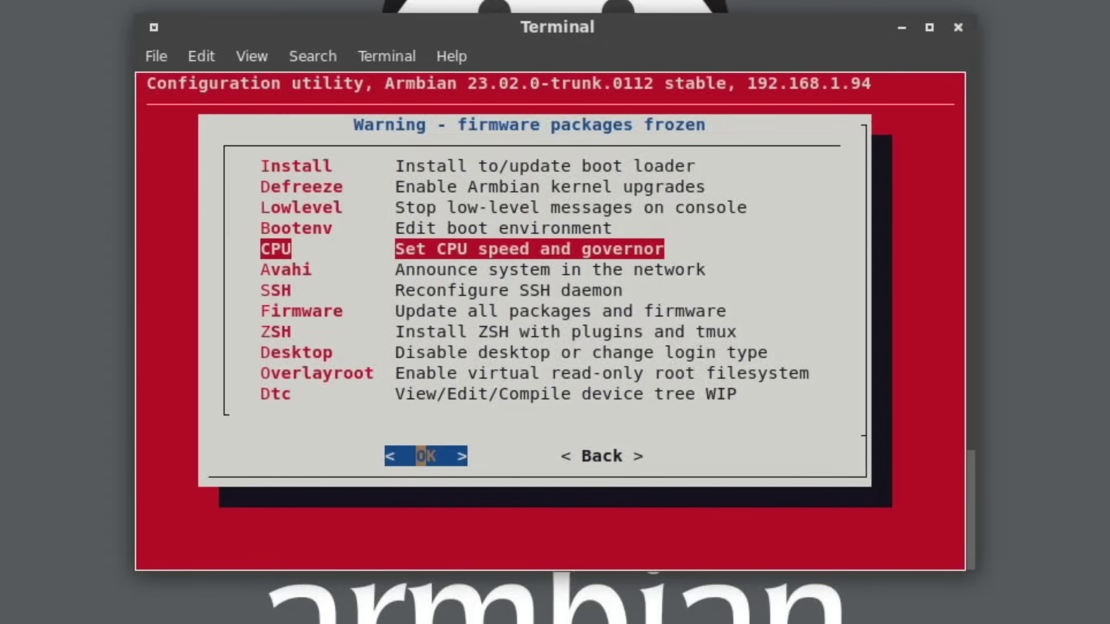
key(Down)
key(Down)
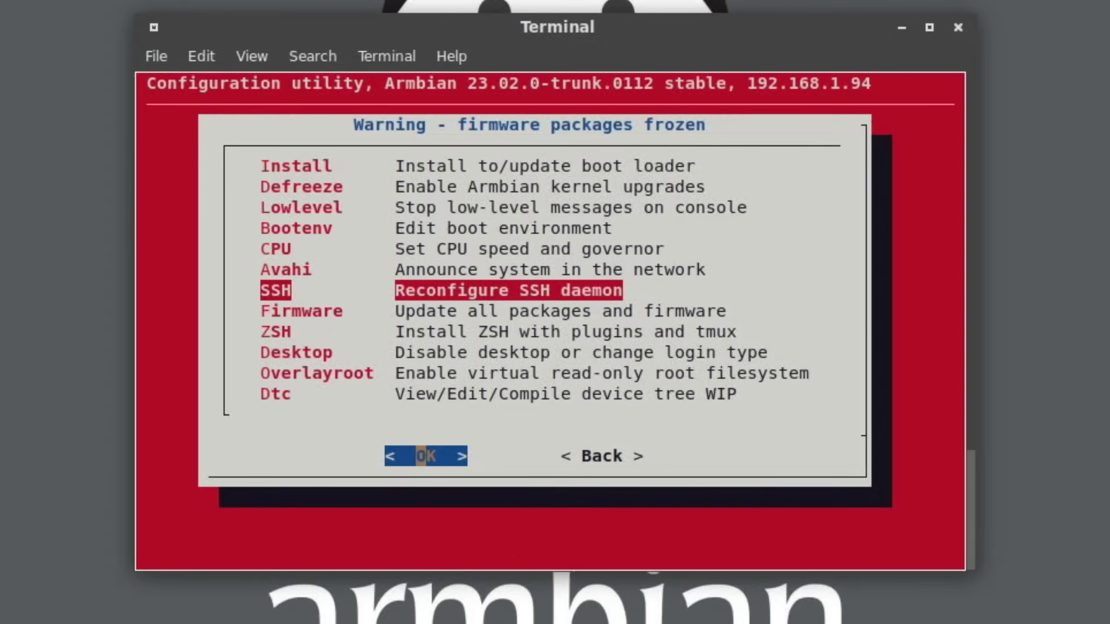
key(Down)
key(Down)
key(Down)
key(Down)
key(Down)
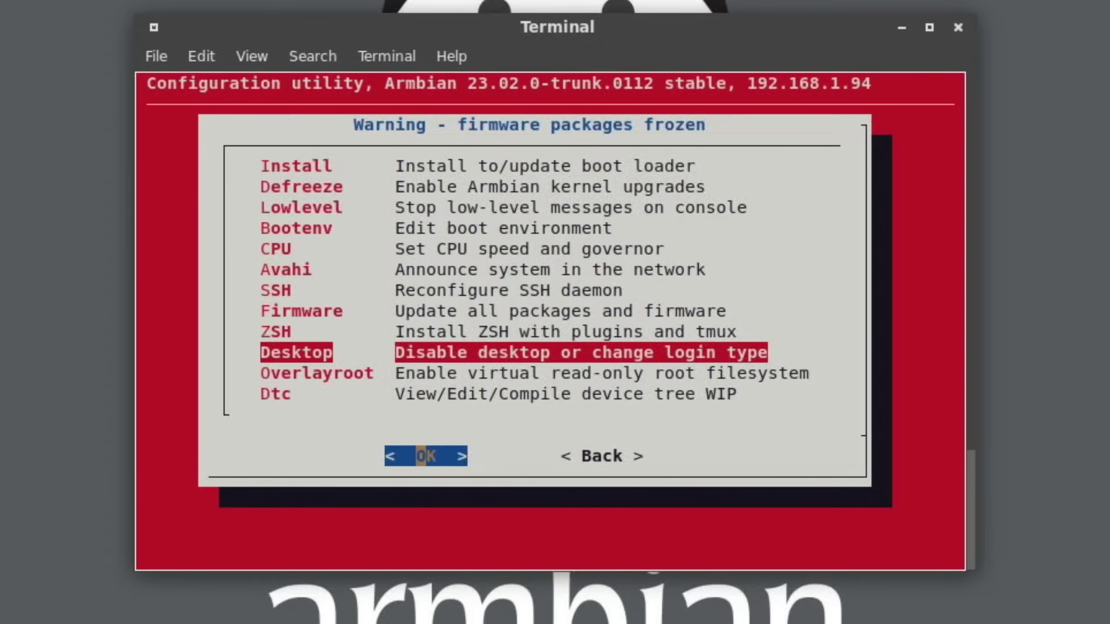
key(Tab)
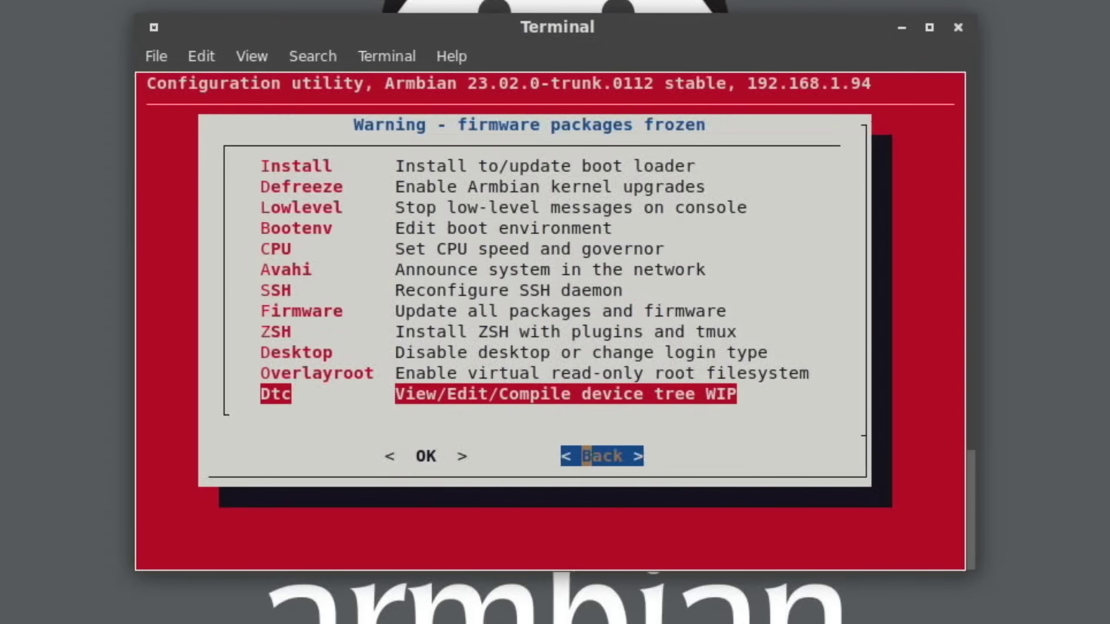
key(Return)
key(Down)
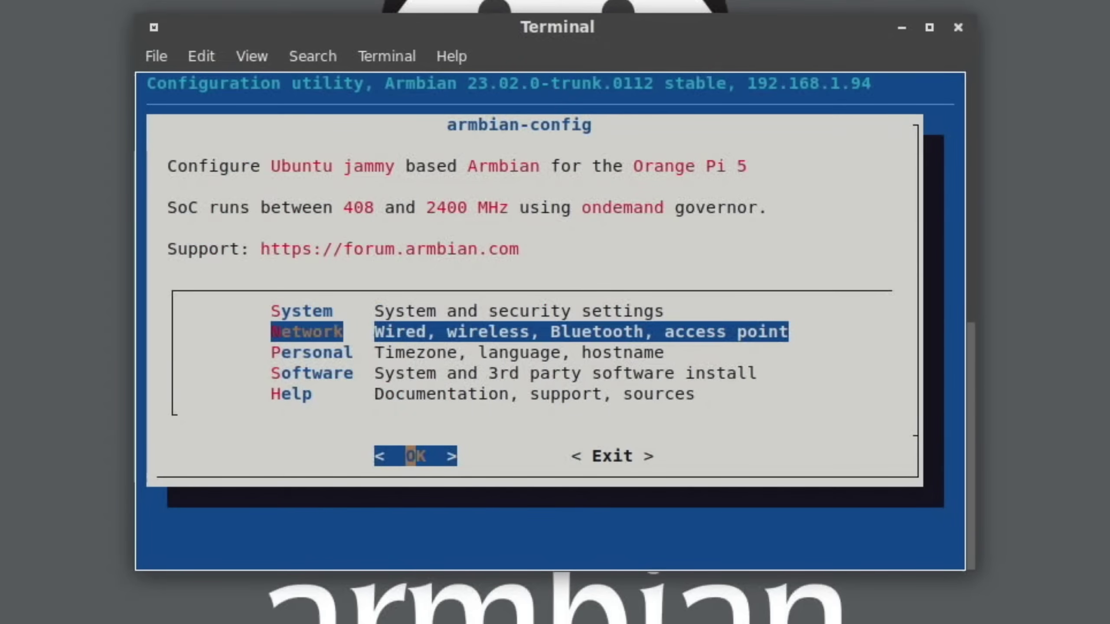
key(Return)
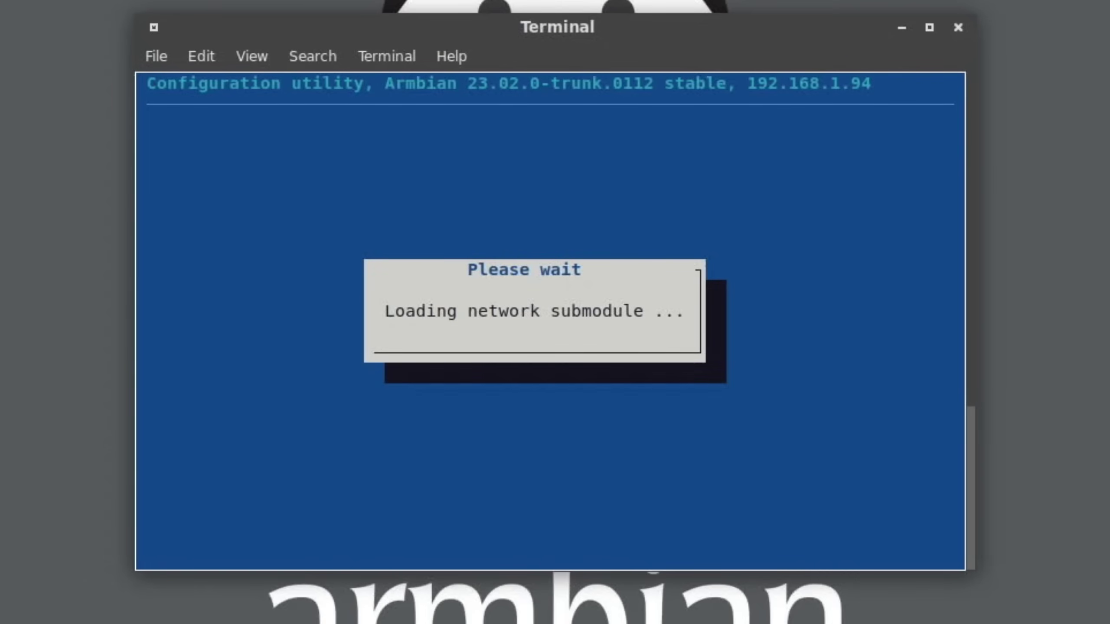
key(Down)
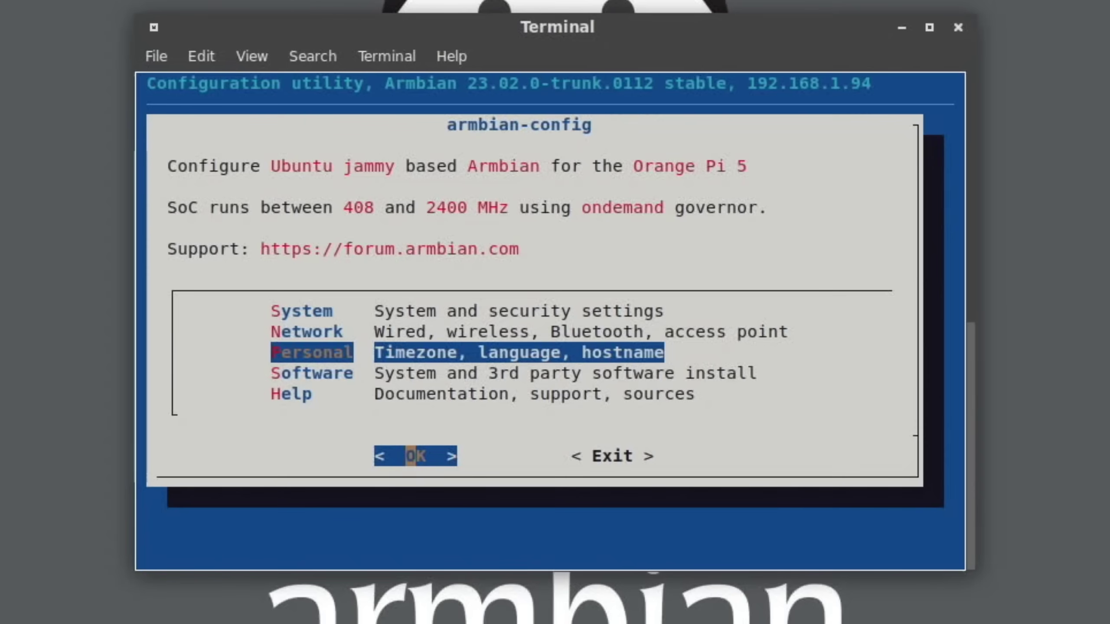
key(Down)
key(Return)
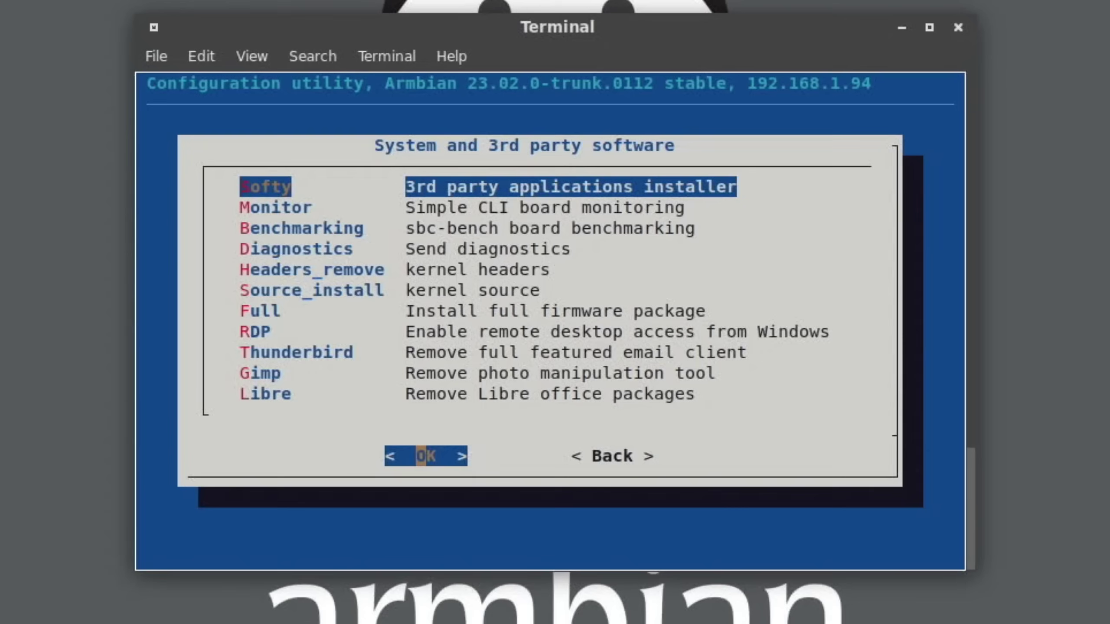
key(Down)
key(Down)
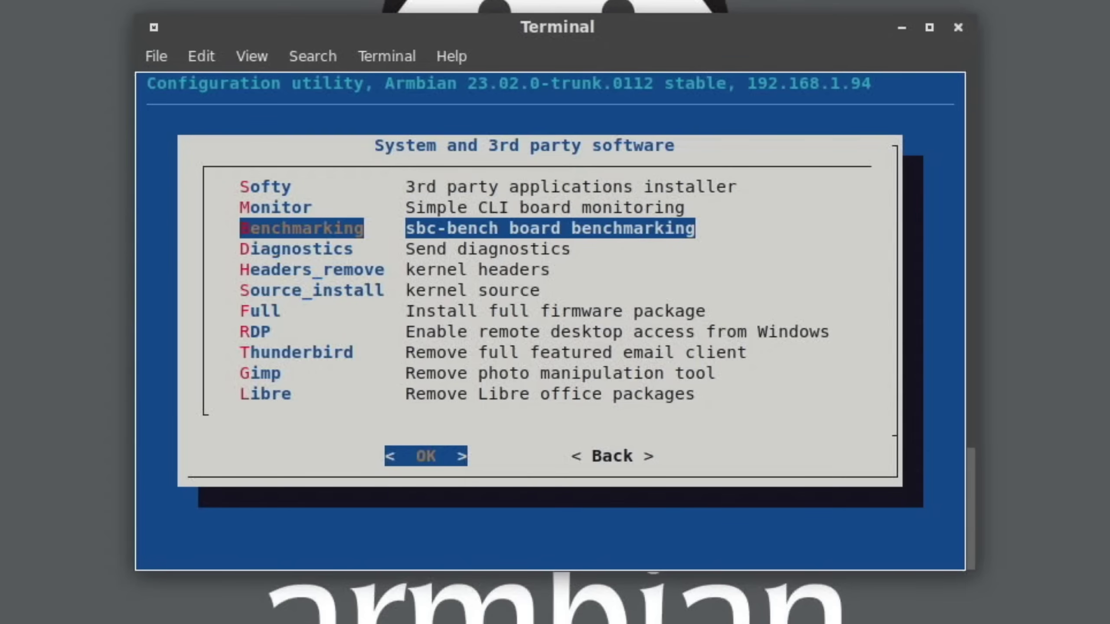
key(Down)
key(Down)
key(Down)
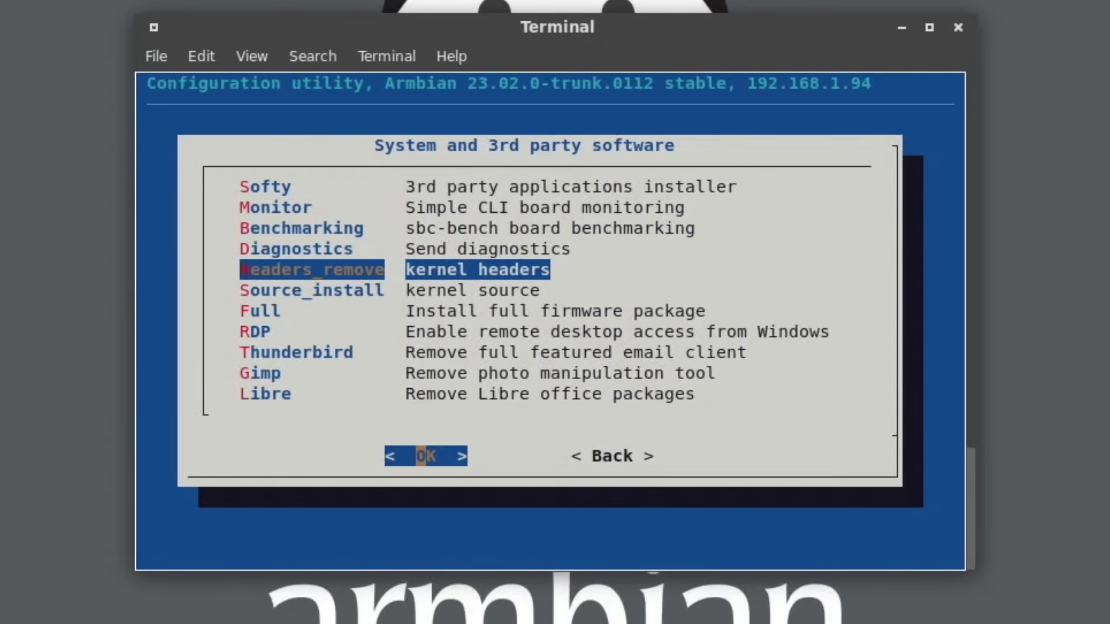
key(l)
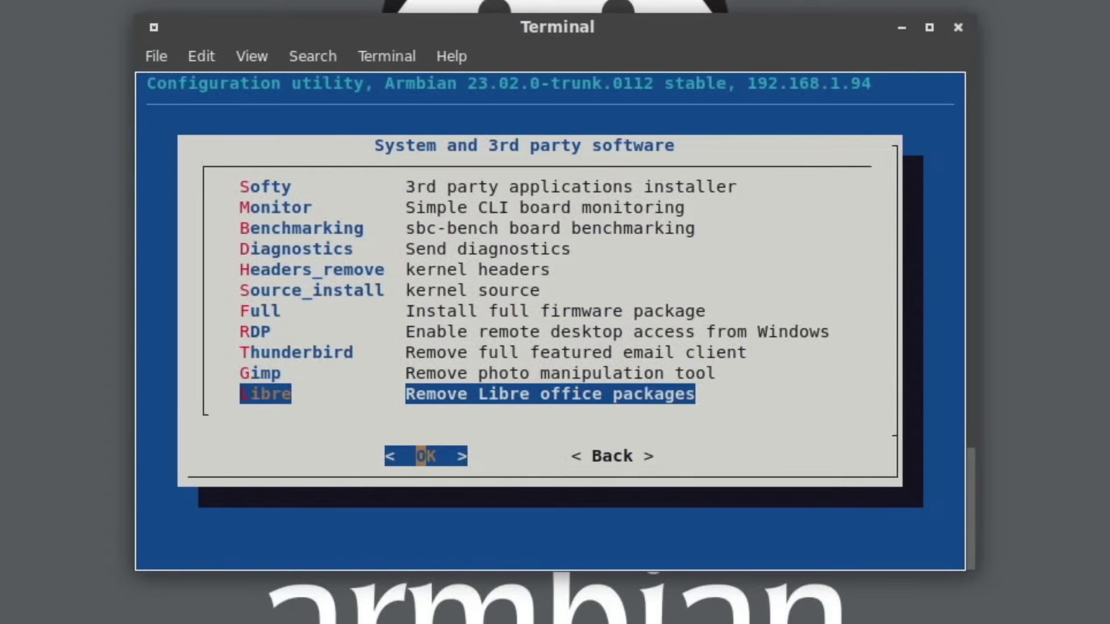
key(Up)
key(Up)
key(Escape)
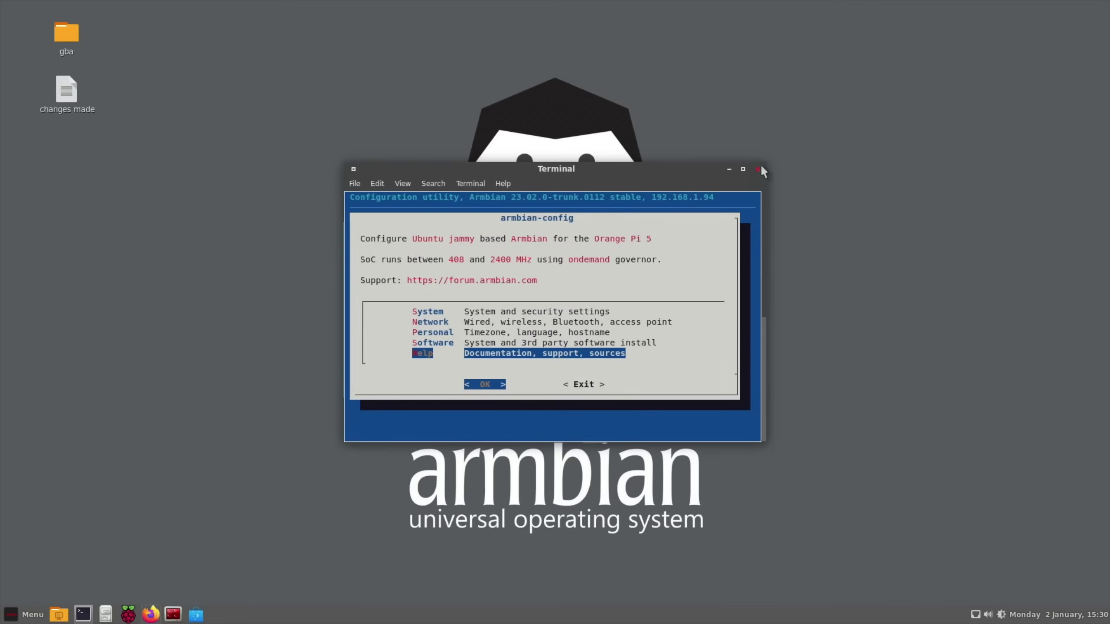
Step: Close the armbian-config terminal and open a new Terminator window beside Raspberry Pi Imager
click(758, 168)
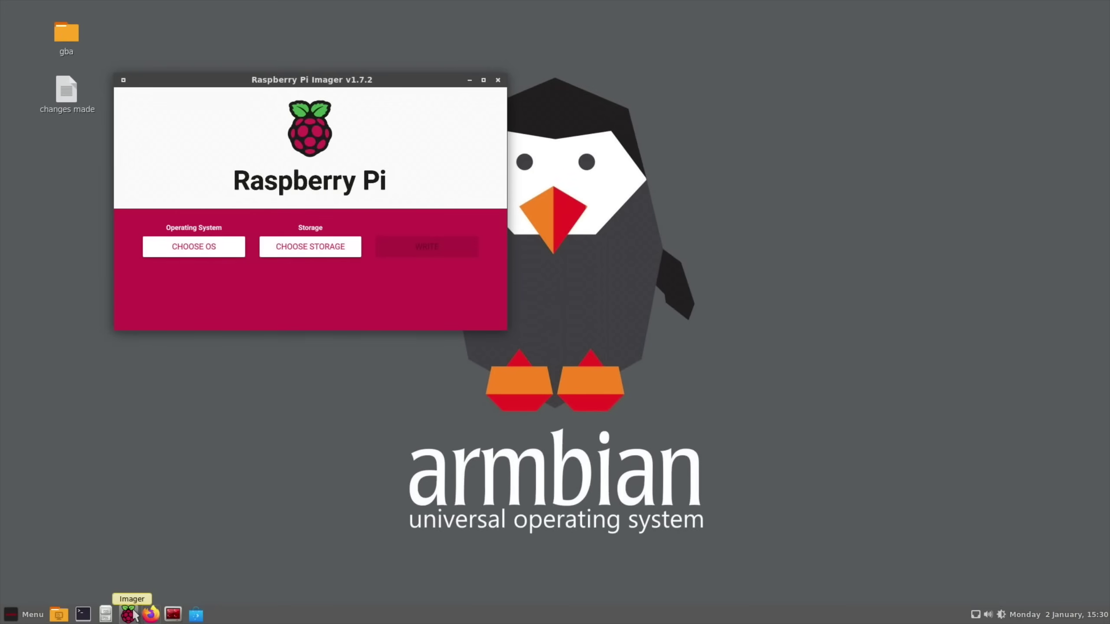
click(173, 614)
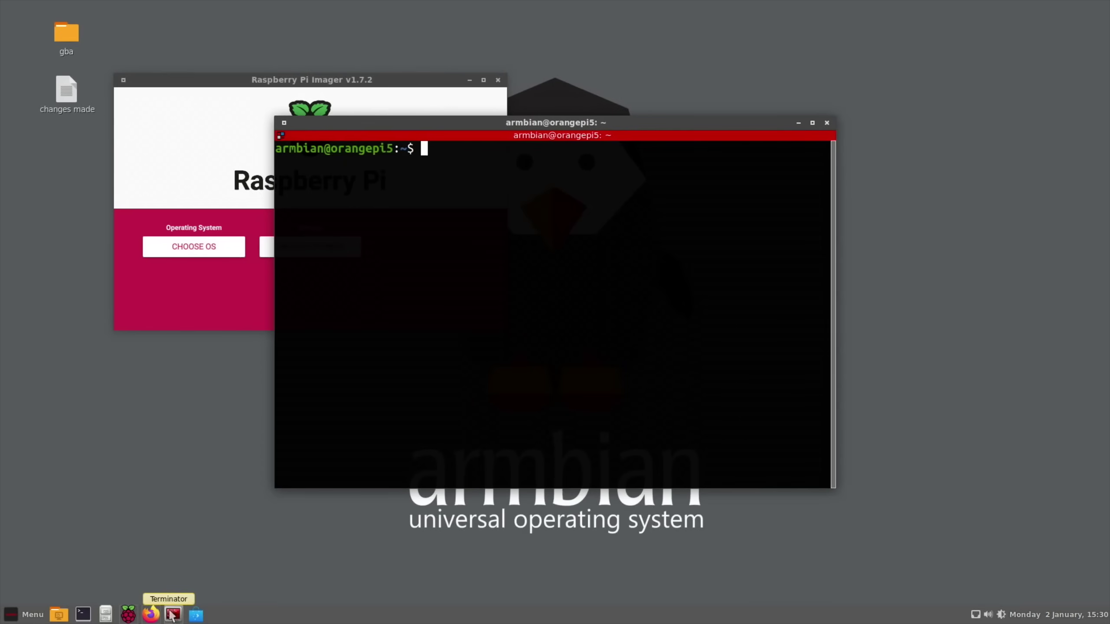
drag(392, 123, 562, 151)
Step: Open the application Menu and clear the 'gp' search so All Applications shows
key(super)
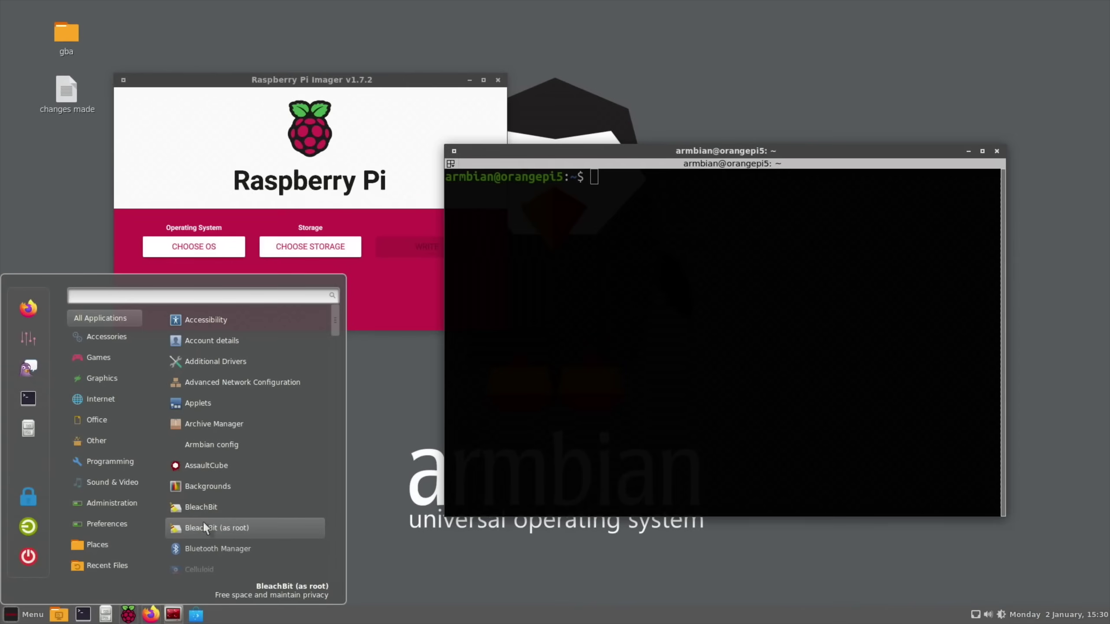
text(gp)
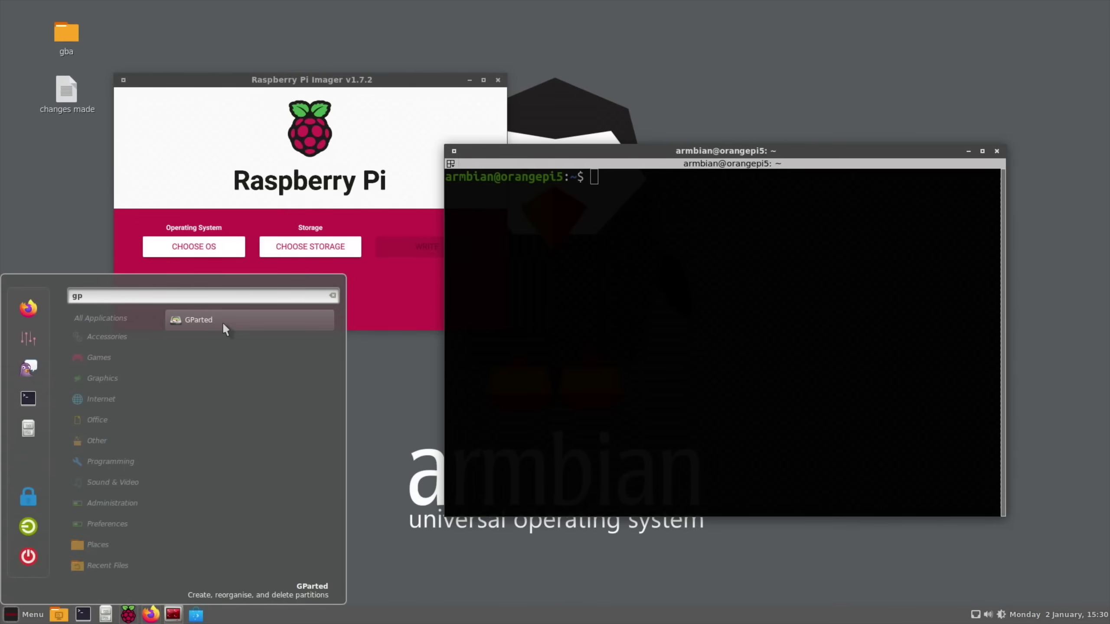
key(BackSpace)
key(BackSpace)
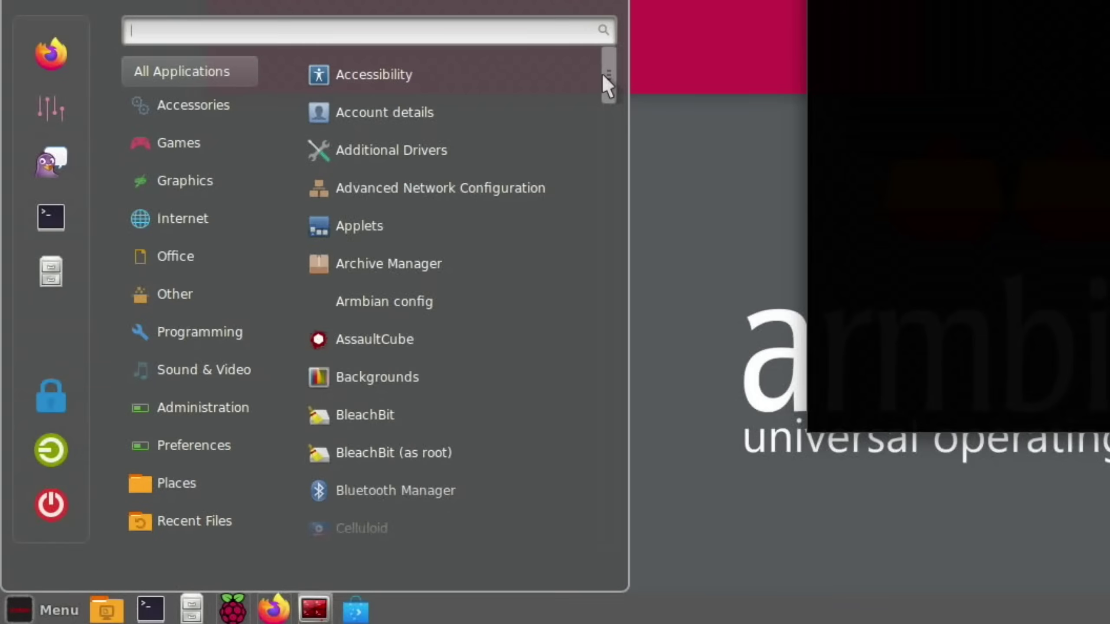
Step: Scroll the All Applications list, then filter to Games: AssaultCube, mGBA, PrBoom+ and RetroArch
drag(604, 85, 602, 135)
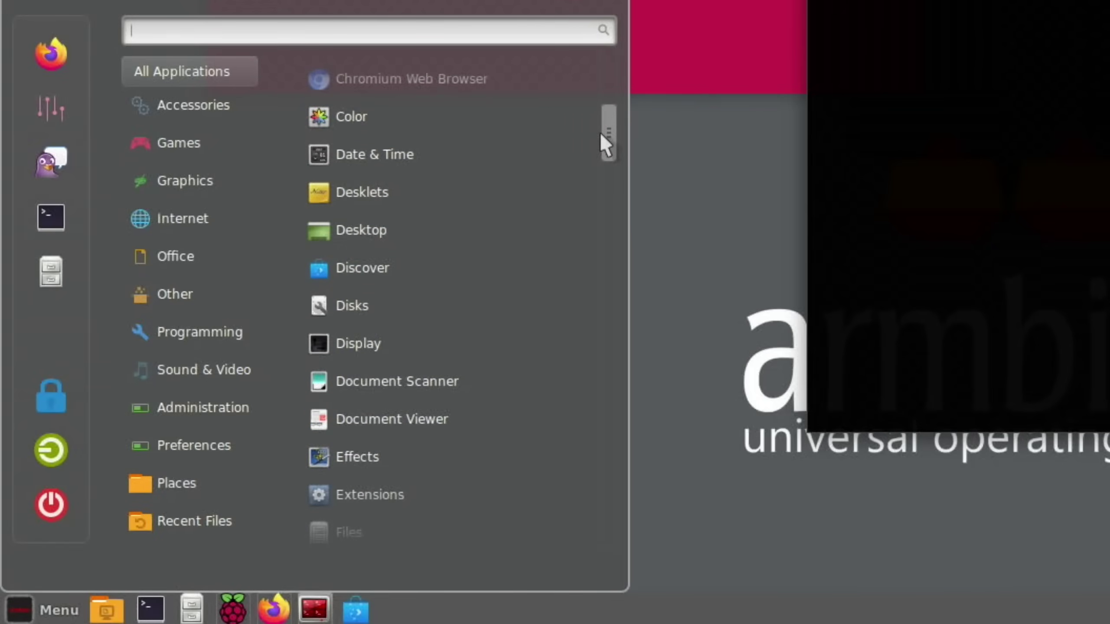
drag(599, 134, 606, 359)
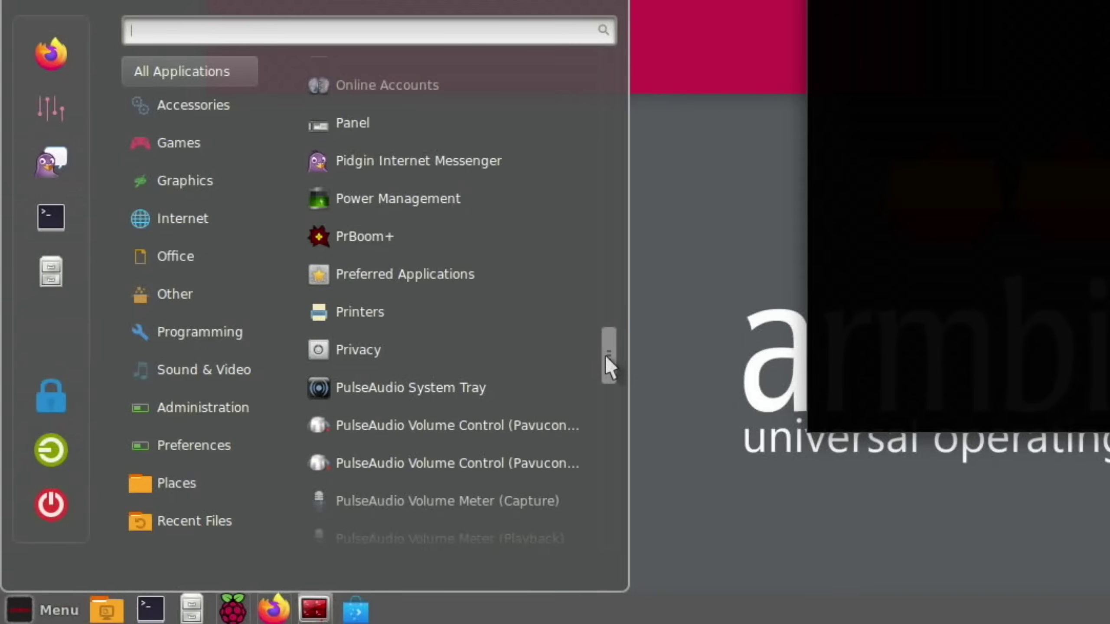
click(192, 153)
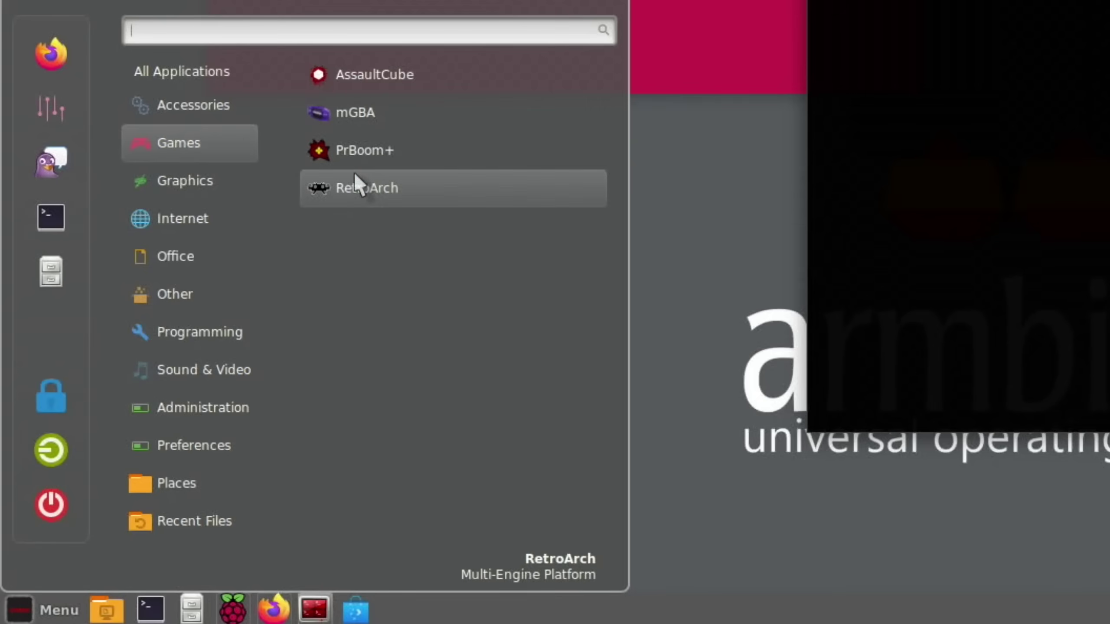
Step: Launch AssaultCube and start a Singleplayer Bot Team Deathmatch
click(357, 74)
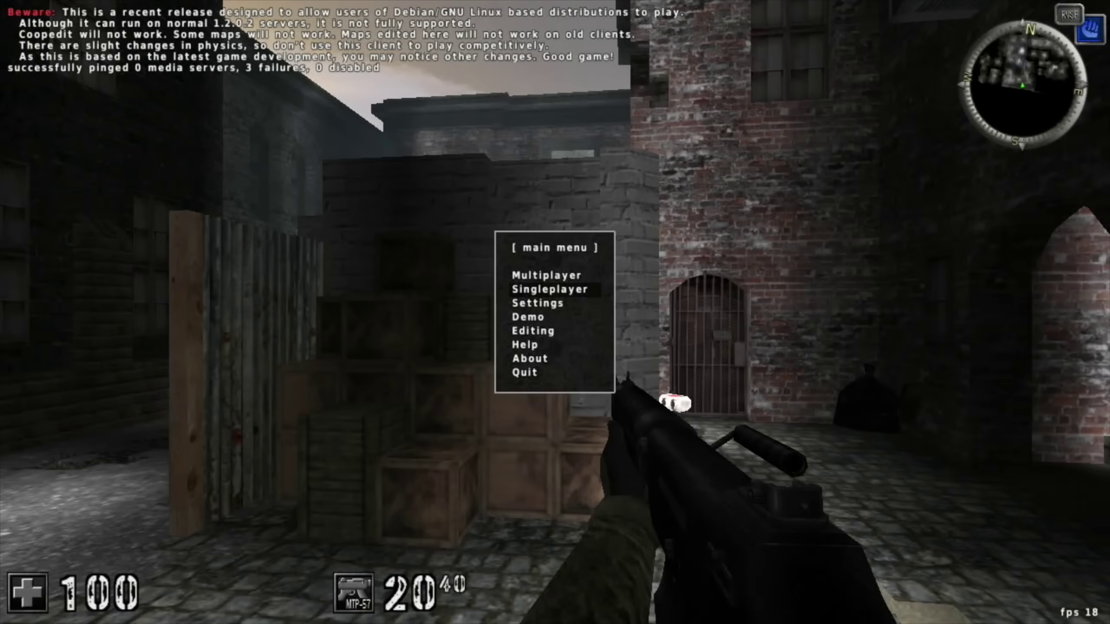
key(Return)
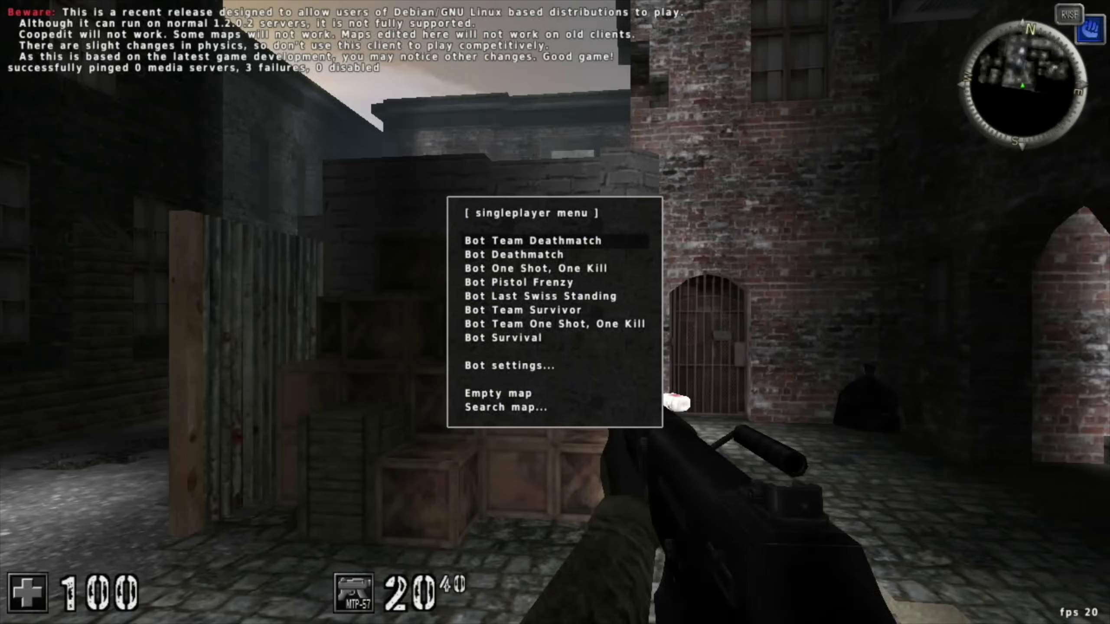
key(Return)
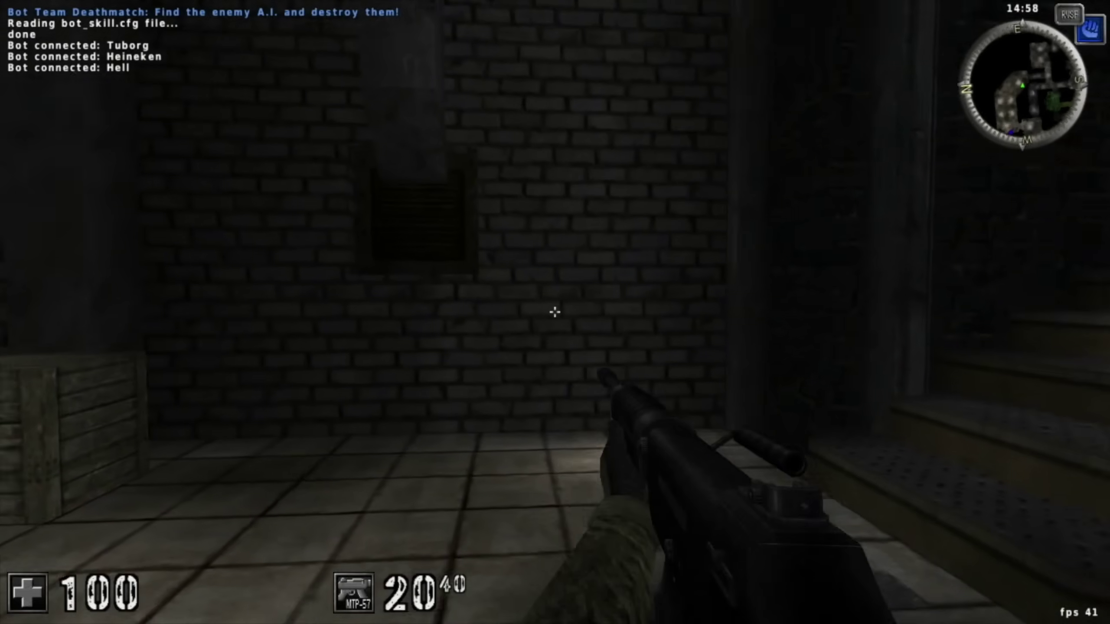
Step: Advance into the stone corridor, then fight while retreating through the tunnel and kill the bot Hell
key(w)
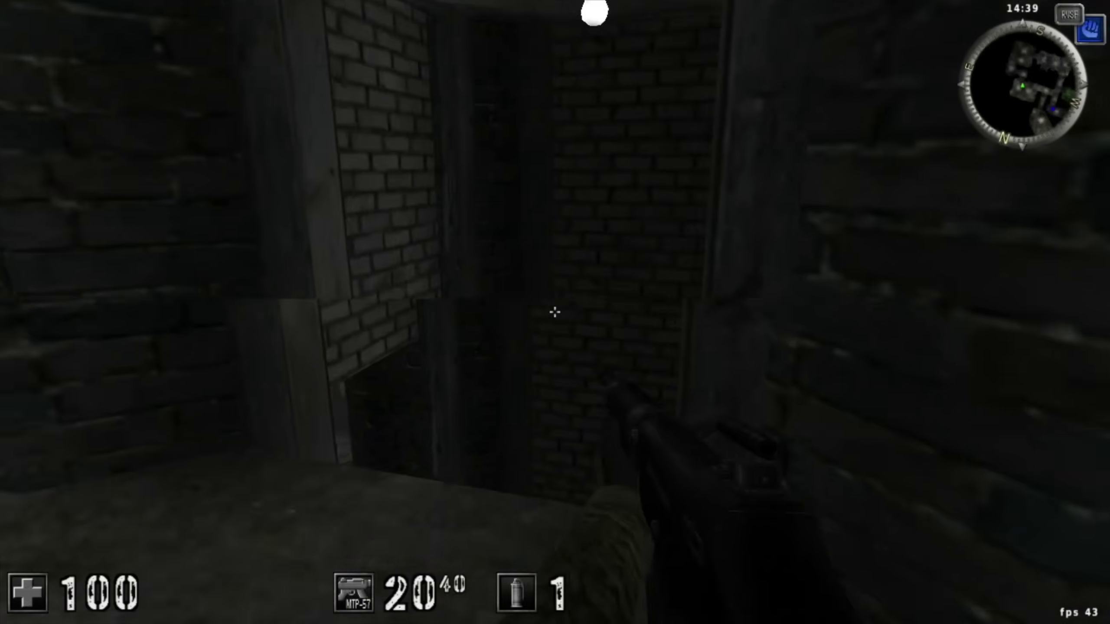
key(w)
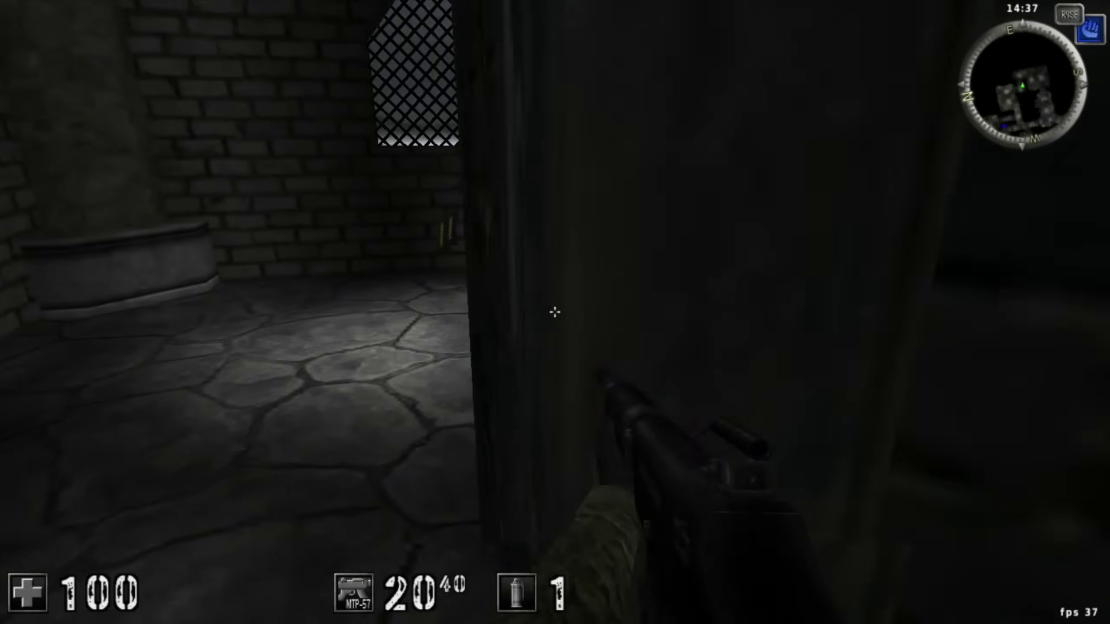
key(w)
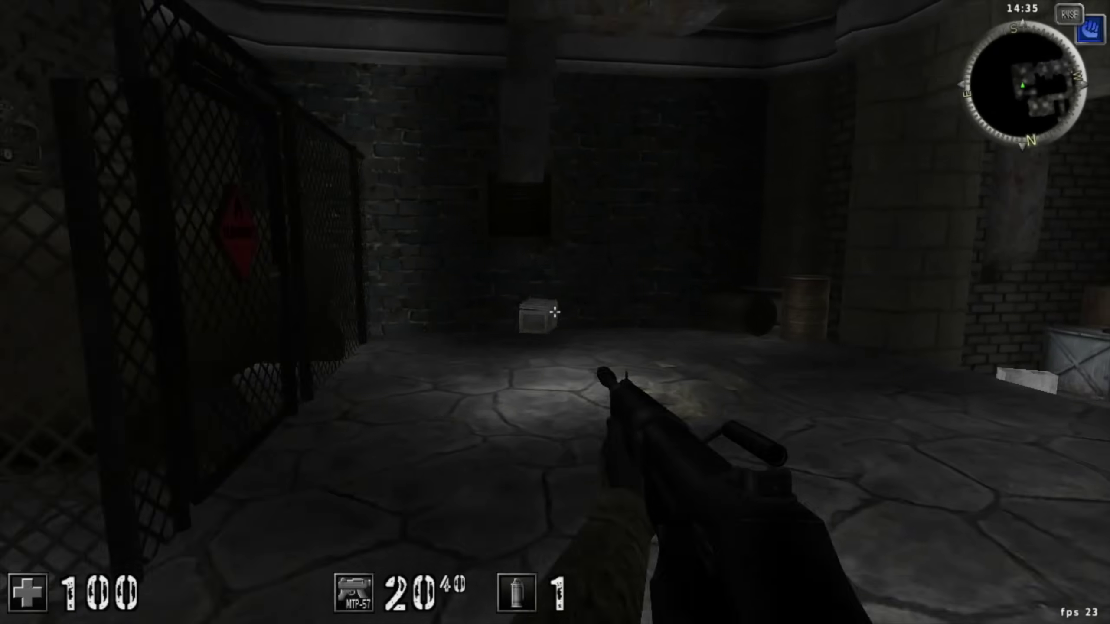
key(w)
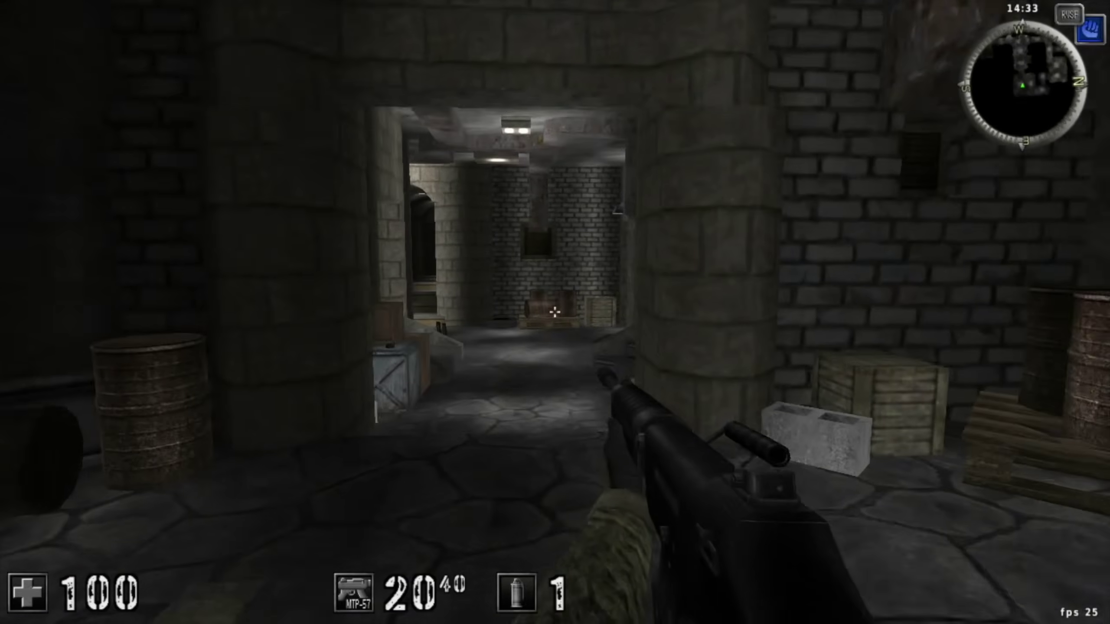
key(w)
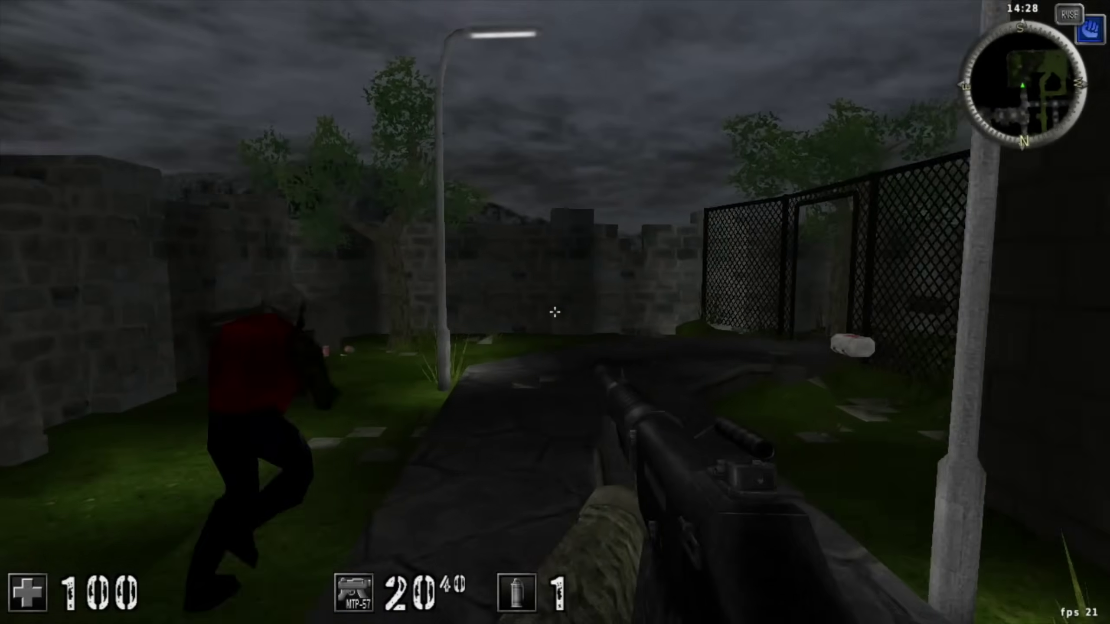
click(555, 311)
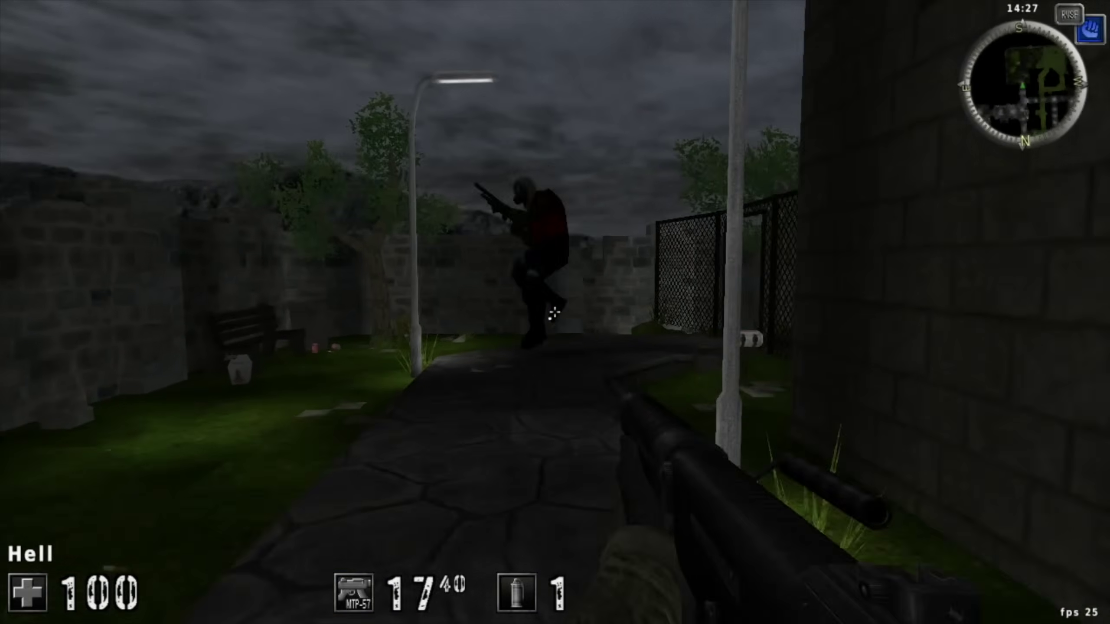
key(s)
click(554, 313)
click(555, 312)
click(554, 311)
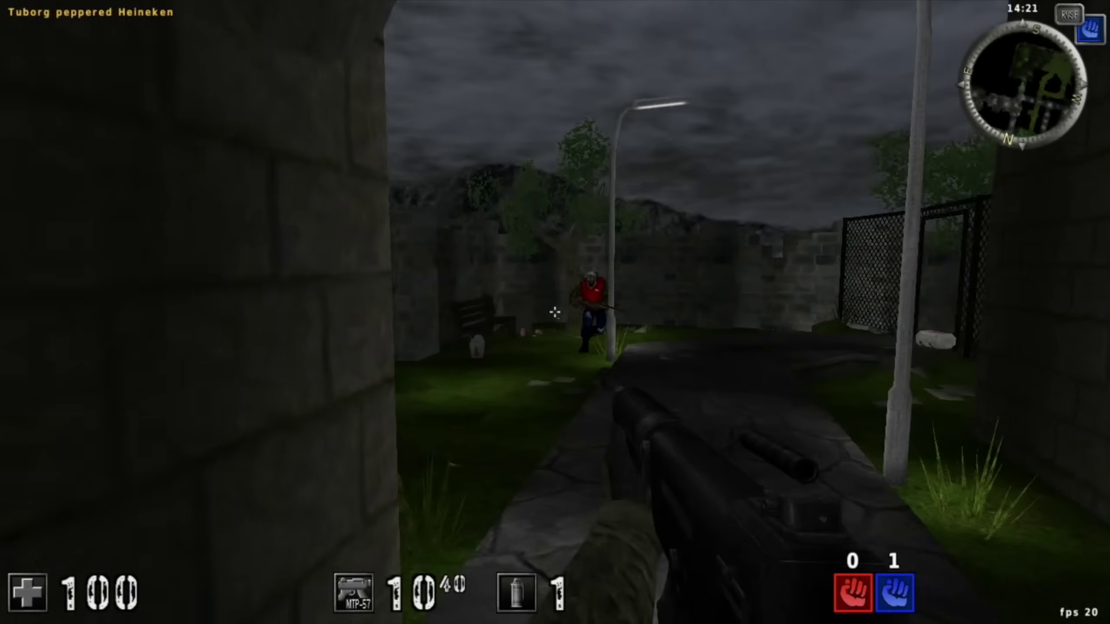
key(s)
click(554, 312)
click(554, 312)
click(554, 312)
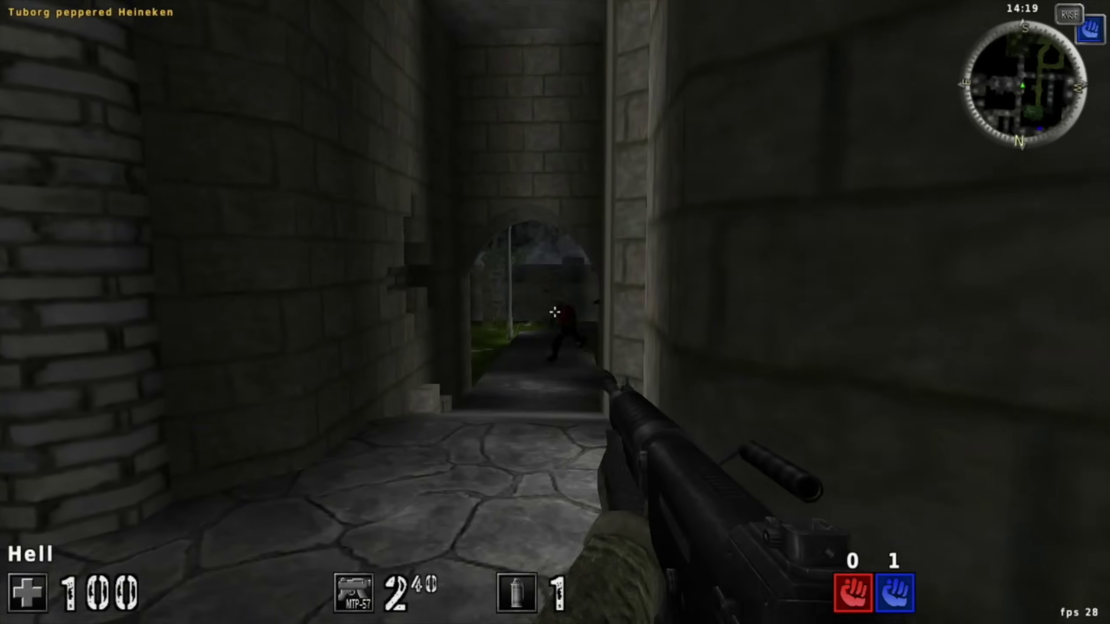
key(r)
key(s)
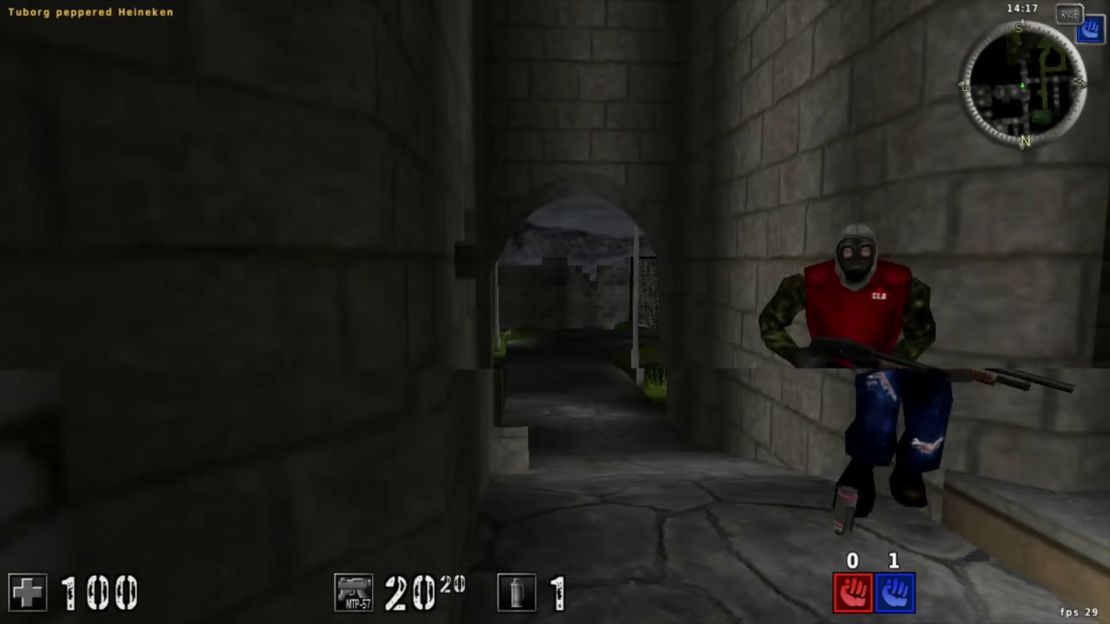
key(s)
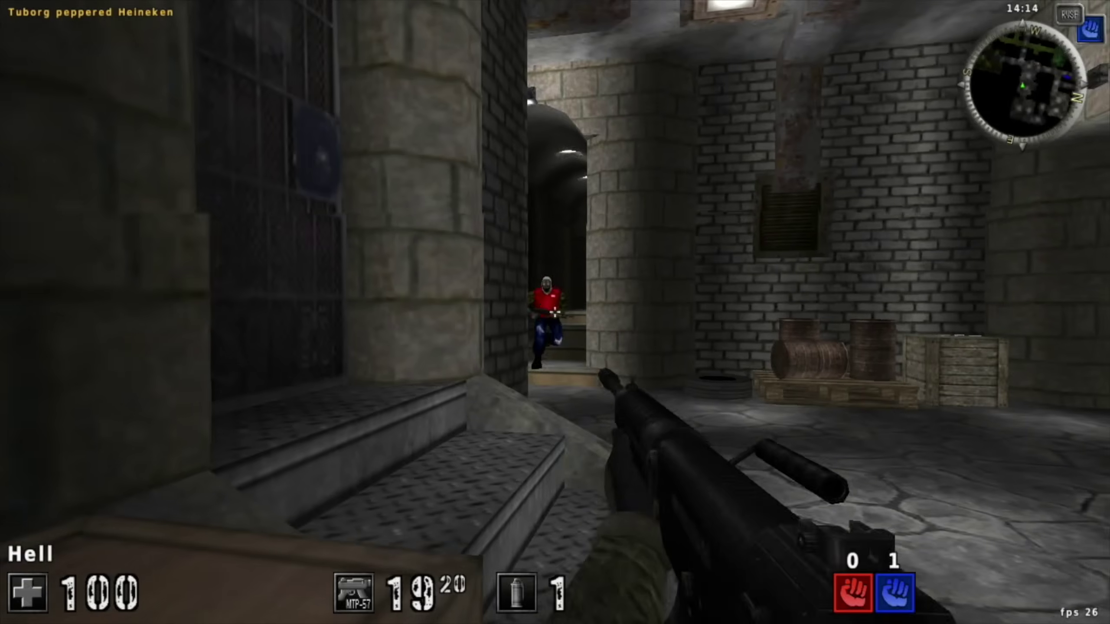
key(s)
click(554, 311)
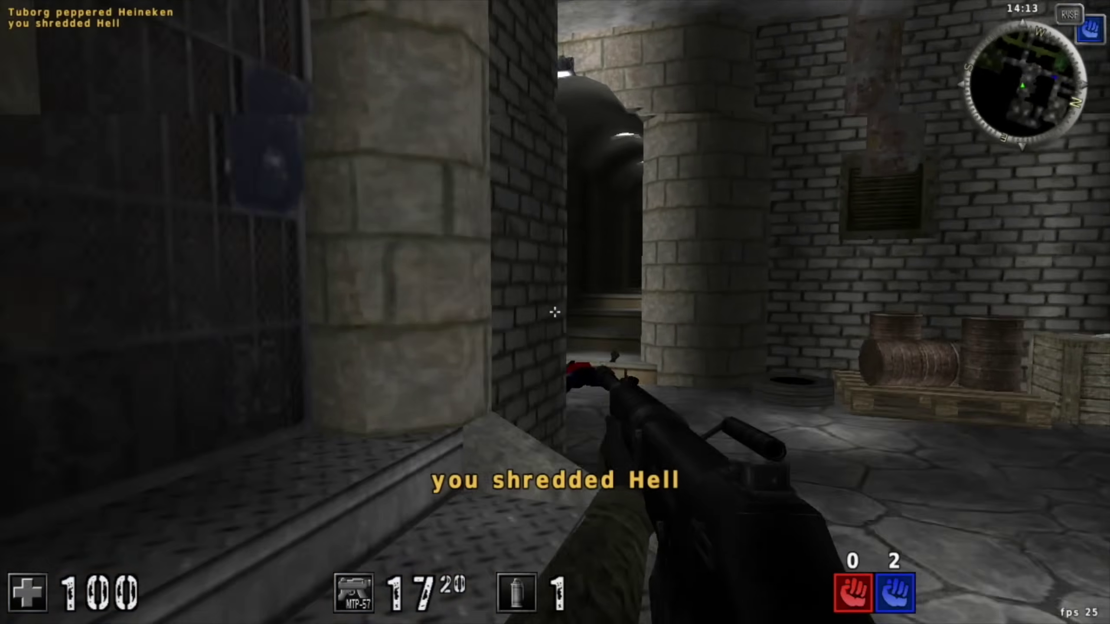
Step: Push into the grass courtyard, finish off the bot Hell again, and open the main menu
key(w)
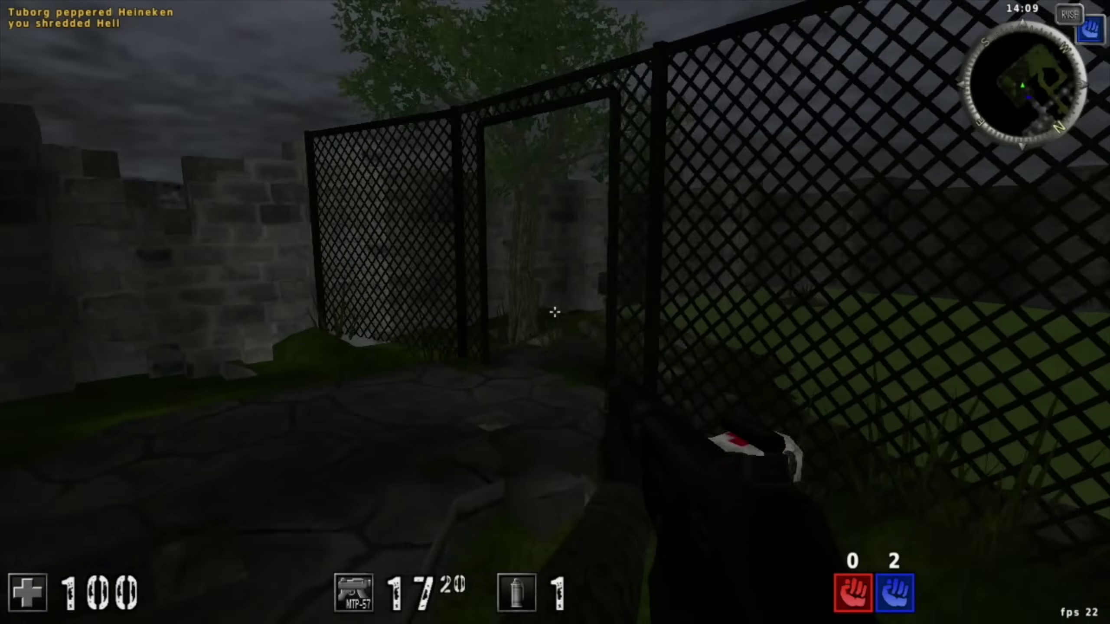
key(w)
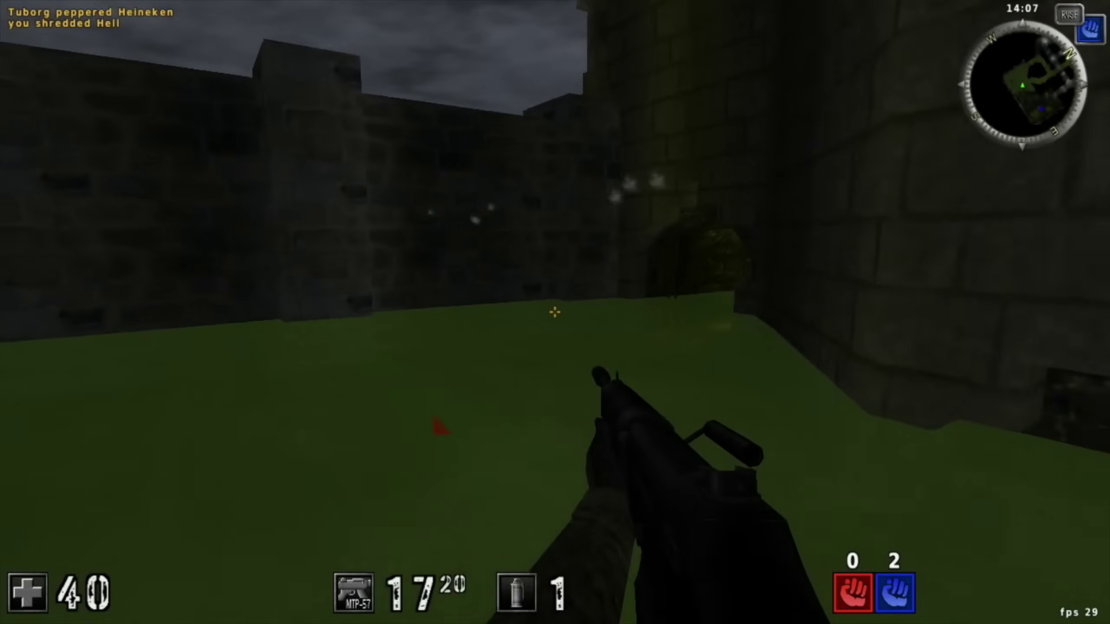
key(w)
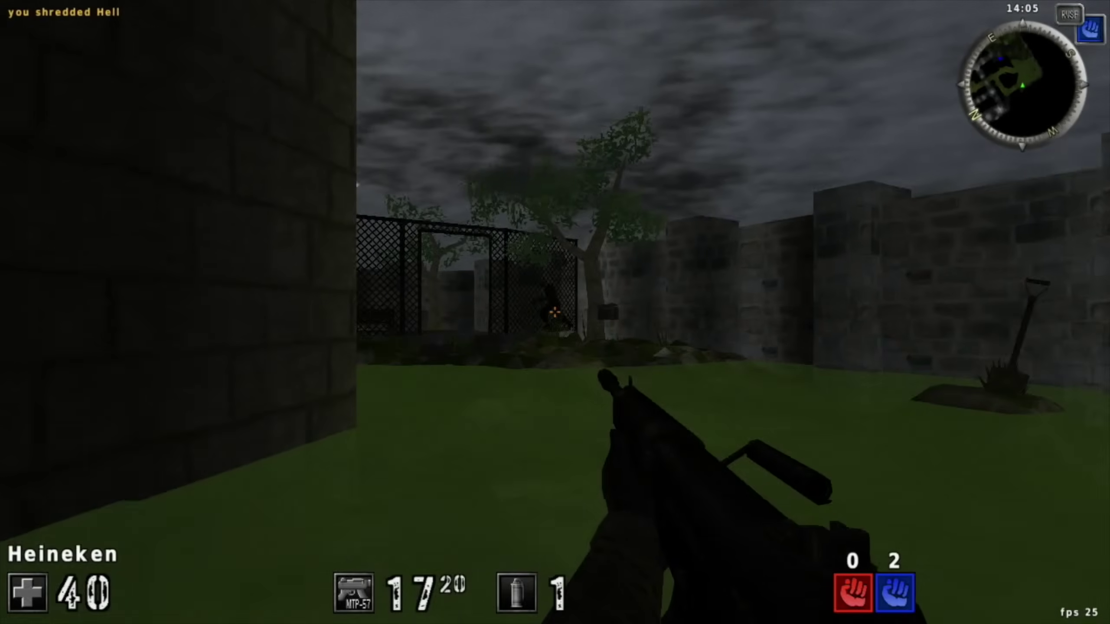
click(554, 312)
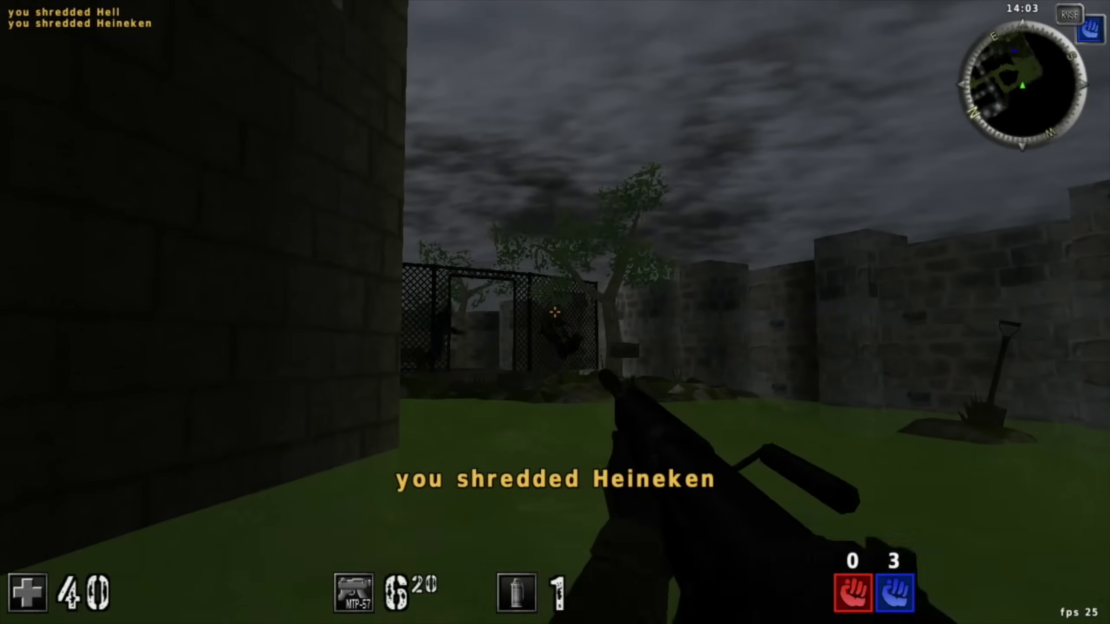
key(w)
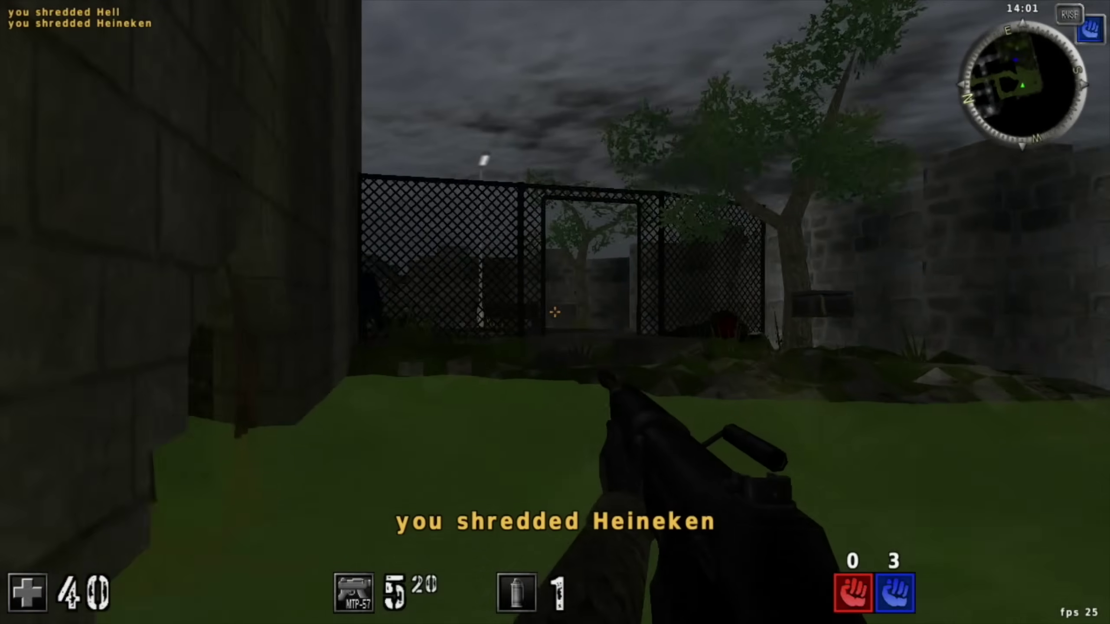
key(w)
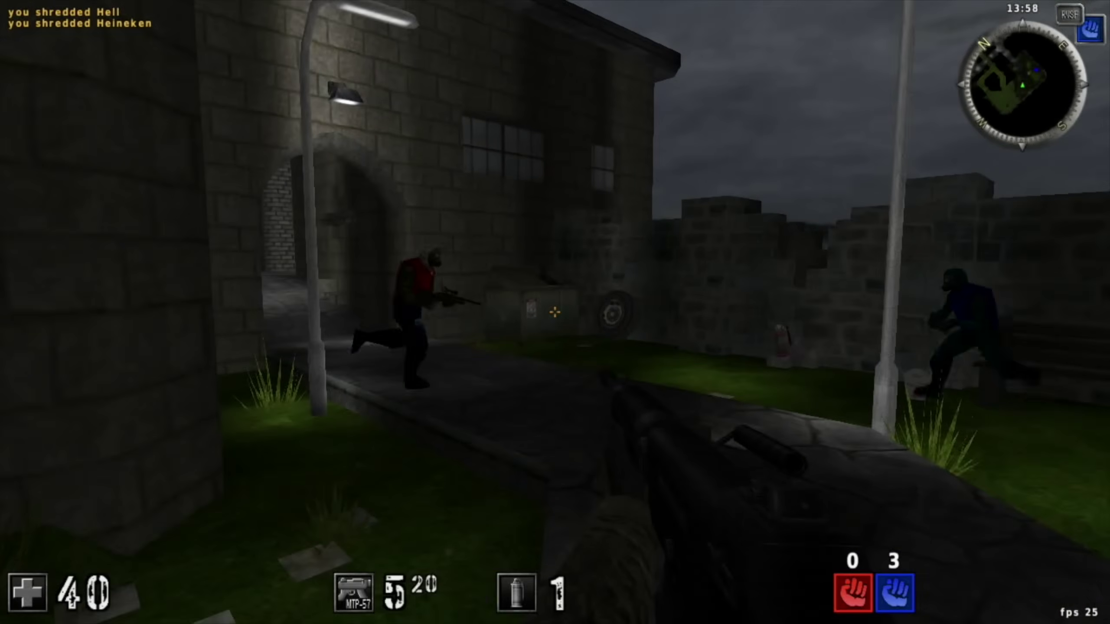
click(554, 311)
click(554, 311)
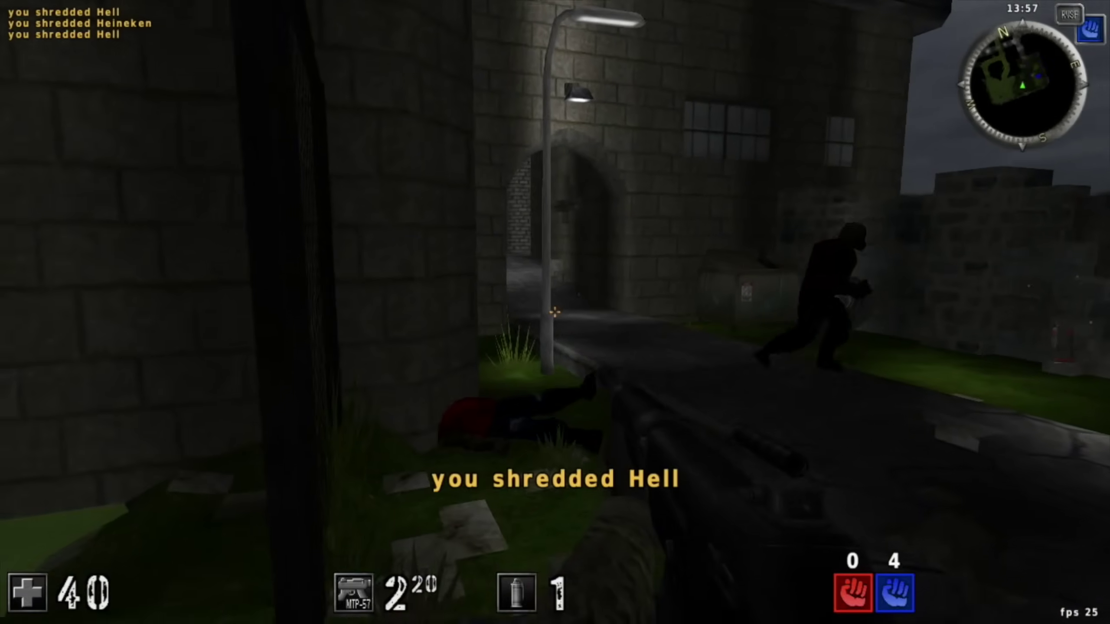
key(Escape)
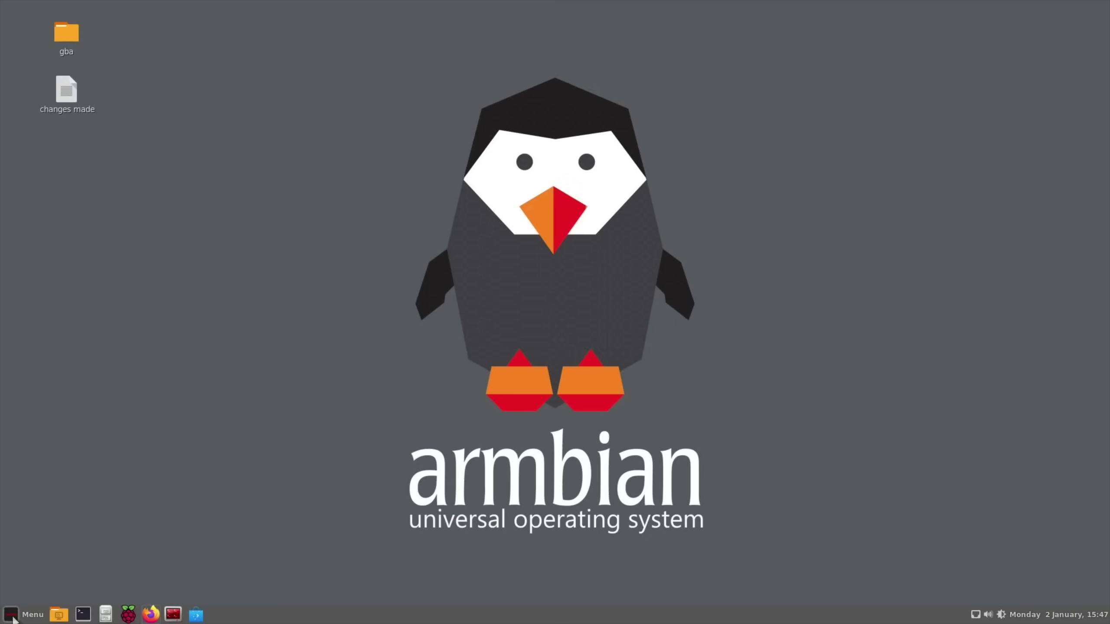
Step: Launch the mGBA emulator from the Games menu
click(13, 618)
mouse_move(95, 361)
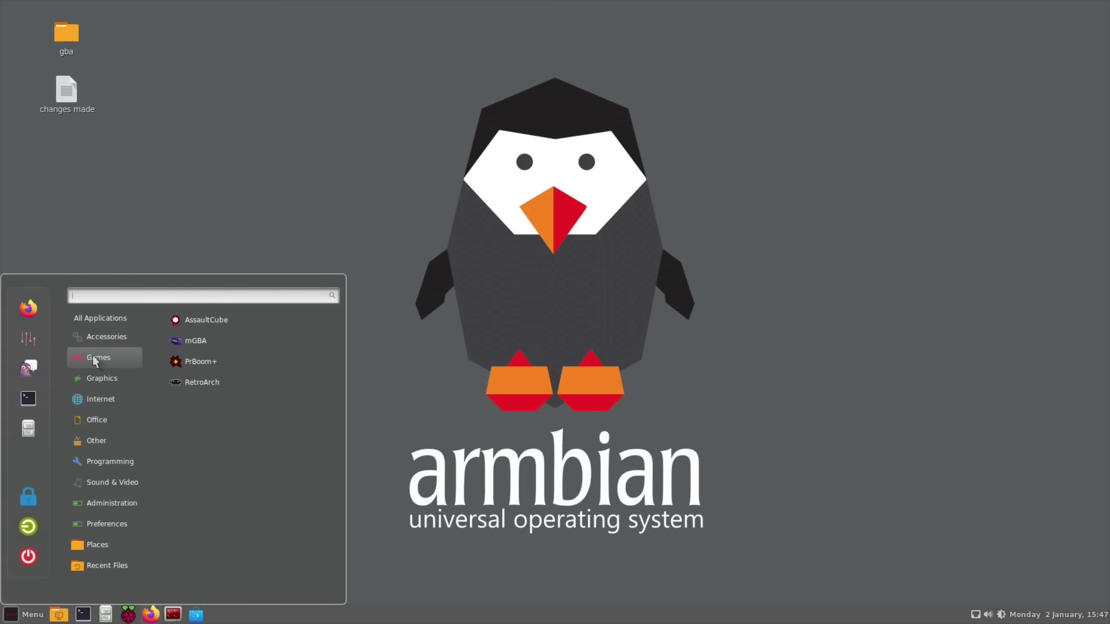
click(187, 343)
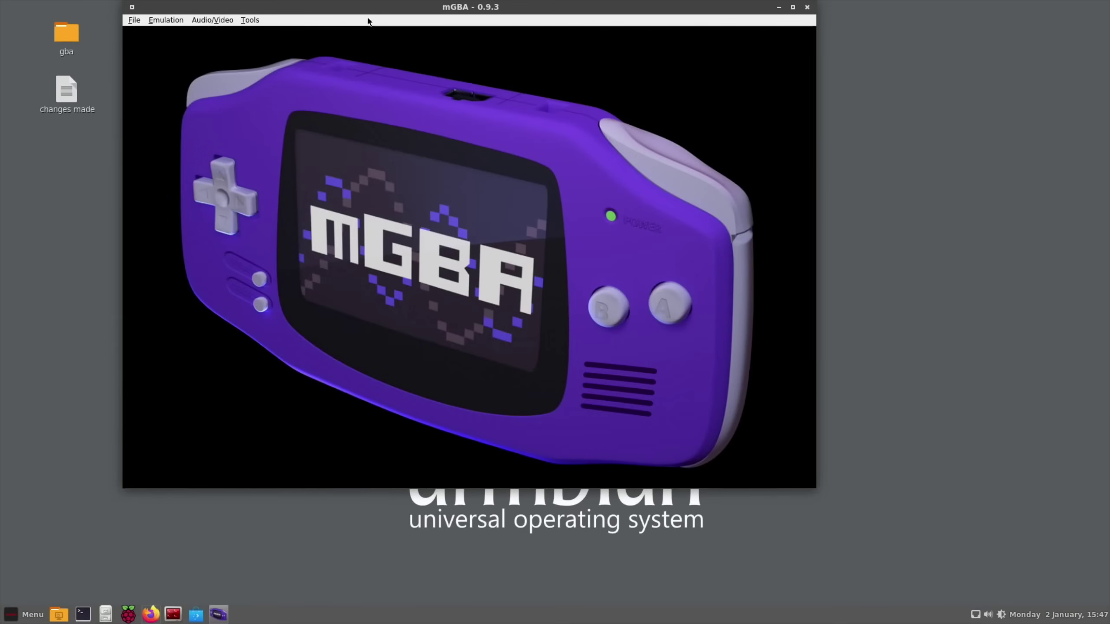
Step: Center the mGBA window and choose File > Load ROM to browse the gba folder
drag(371, 13, 447, 56)
click(211, 63)
click(211, 63)
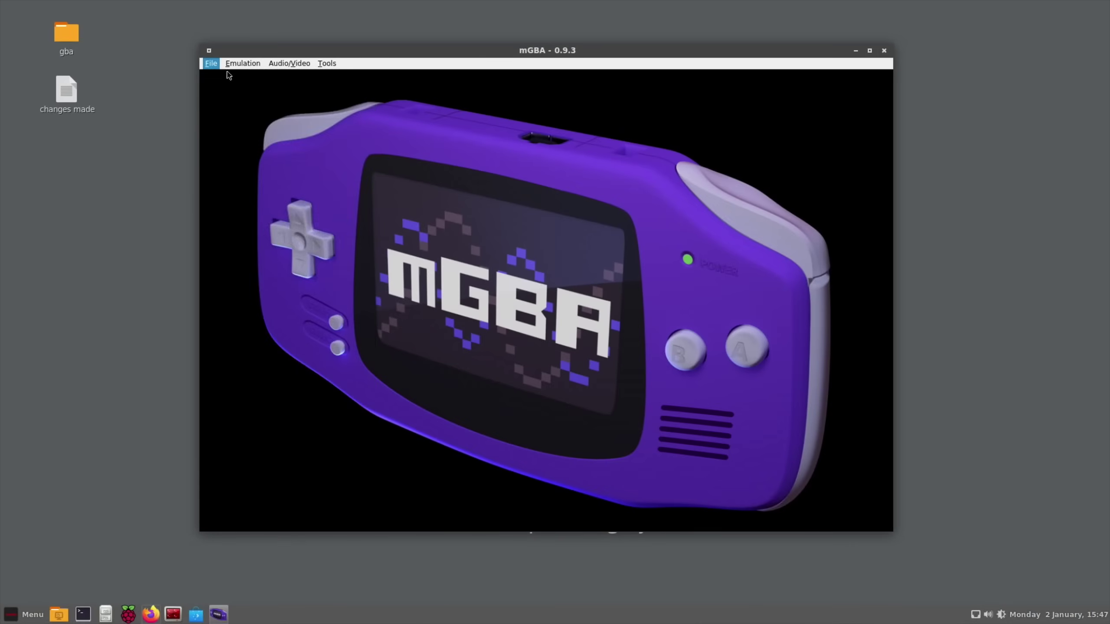
click(242, 63)
click(219, 75)
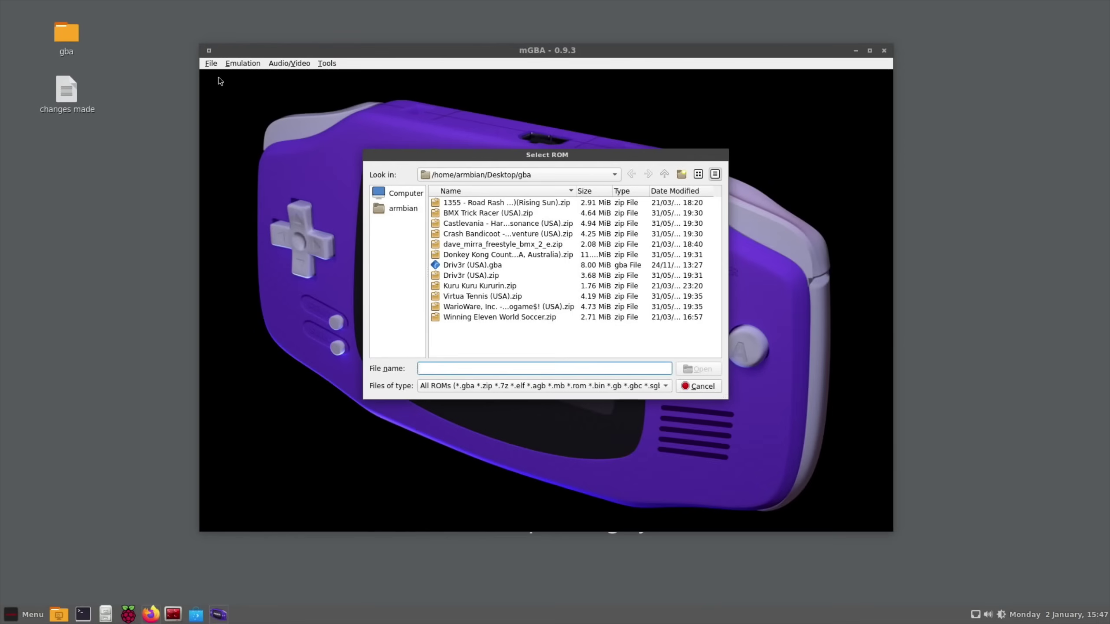
Step: Load WarioWare, start the Introduction stage, and play microgames until Speed Up! appears
double_click(455, 308)
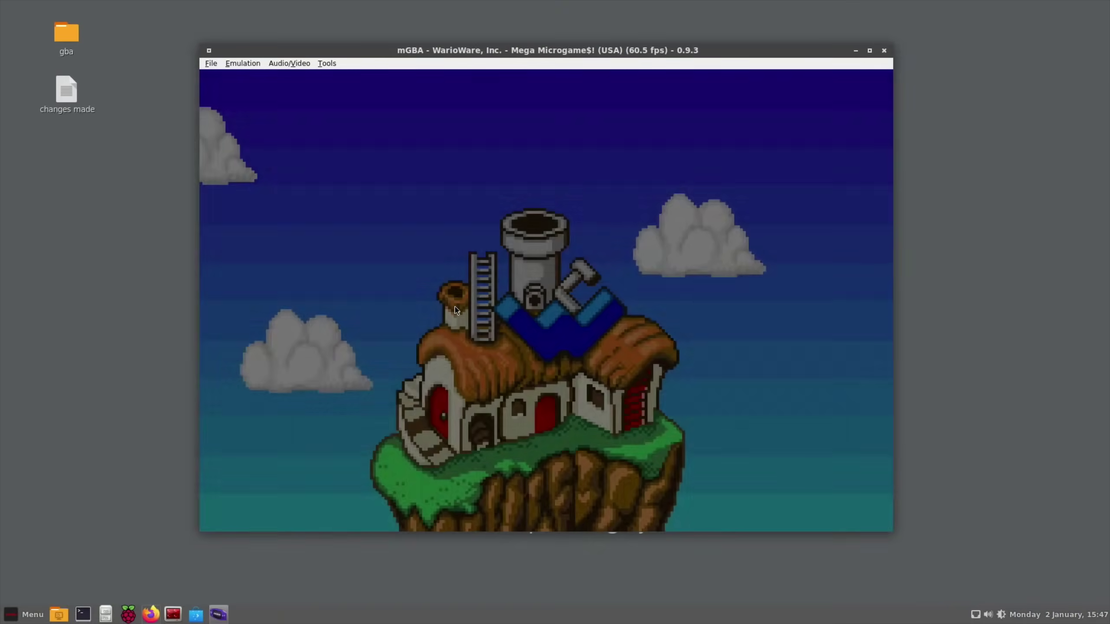
key(Return)
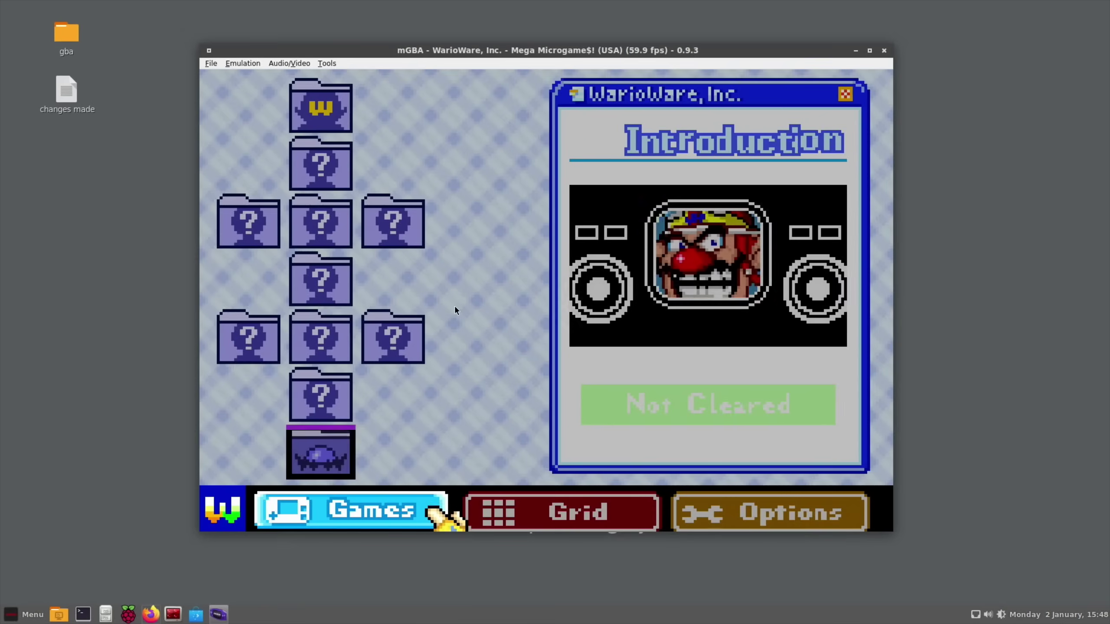
key(Return)
key(Return)
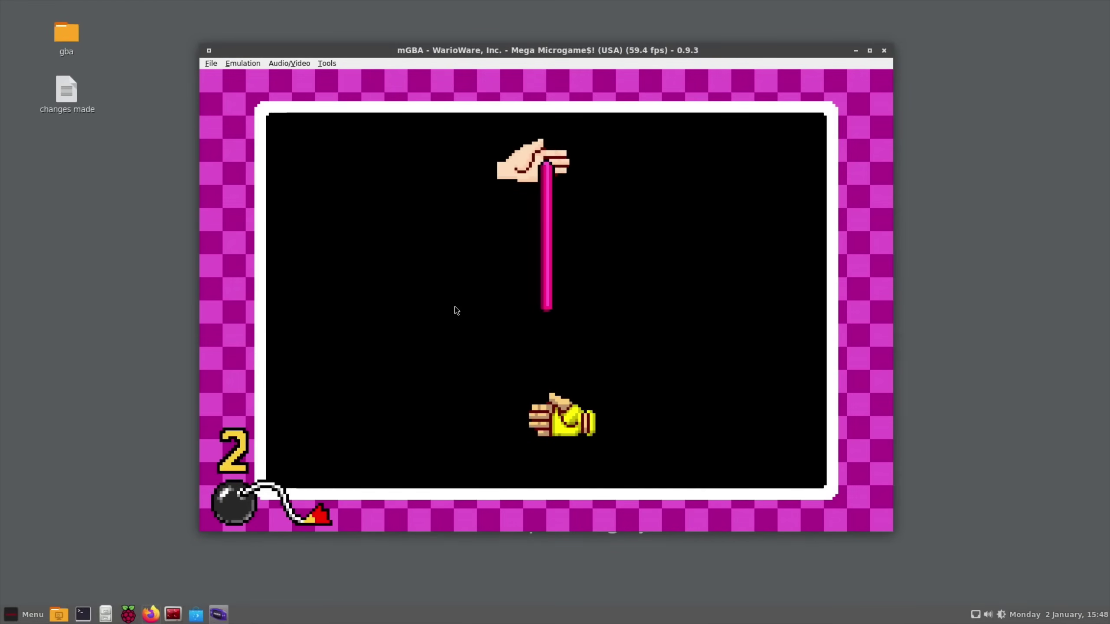
key(x)
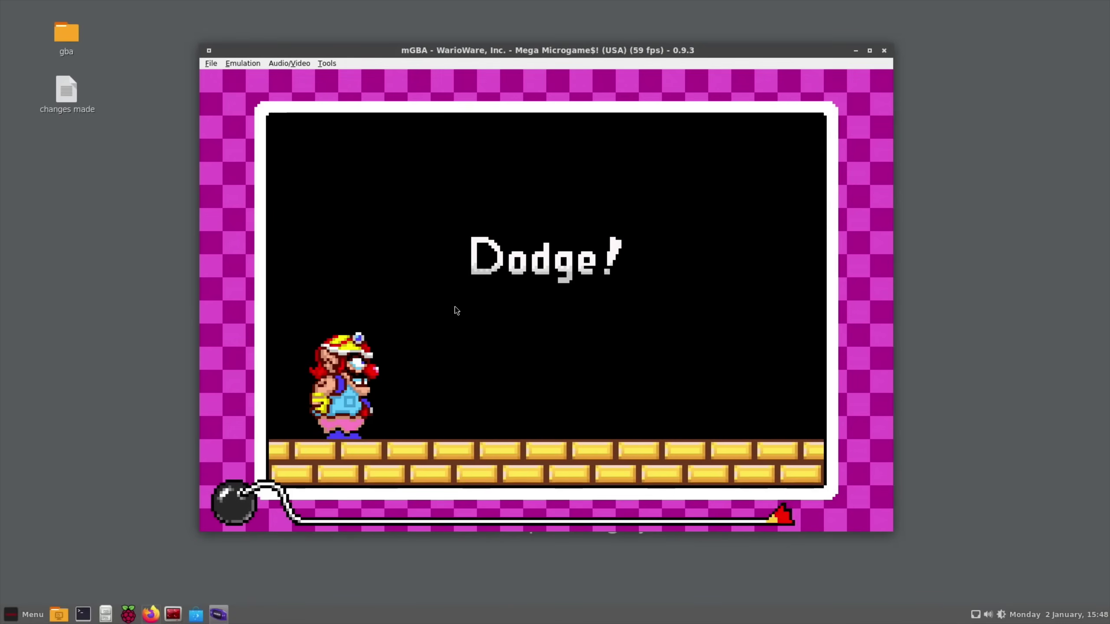
key(x)
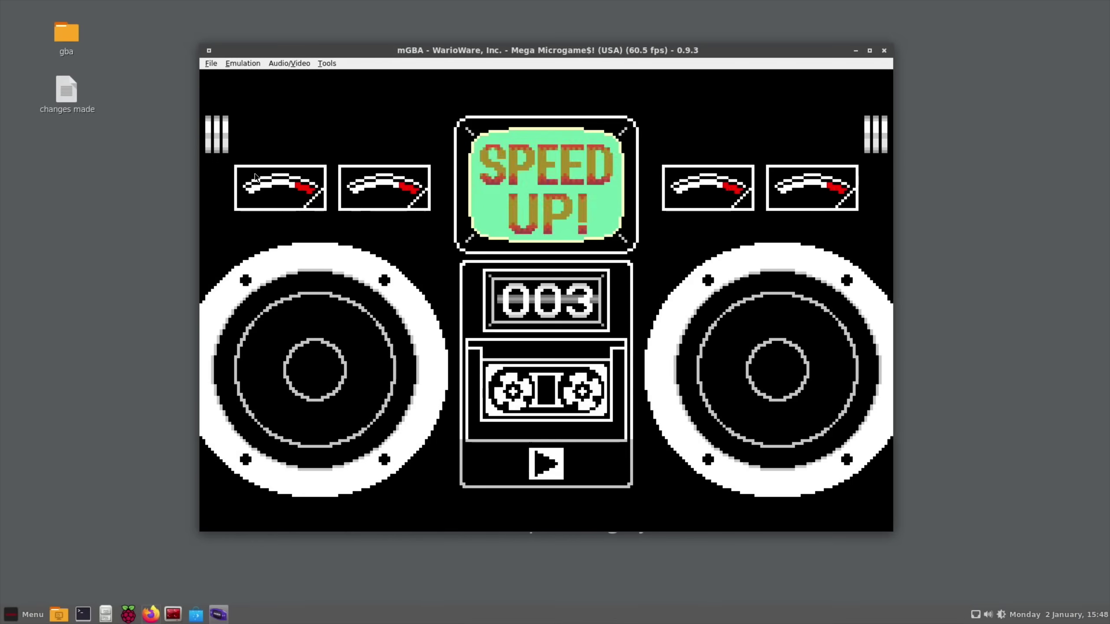
Step: Load Virtua Tennis (USA).zip from the gba folder and start a Tournament game
click(212, 64)
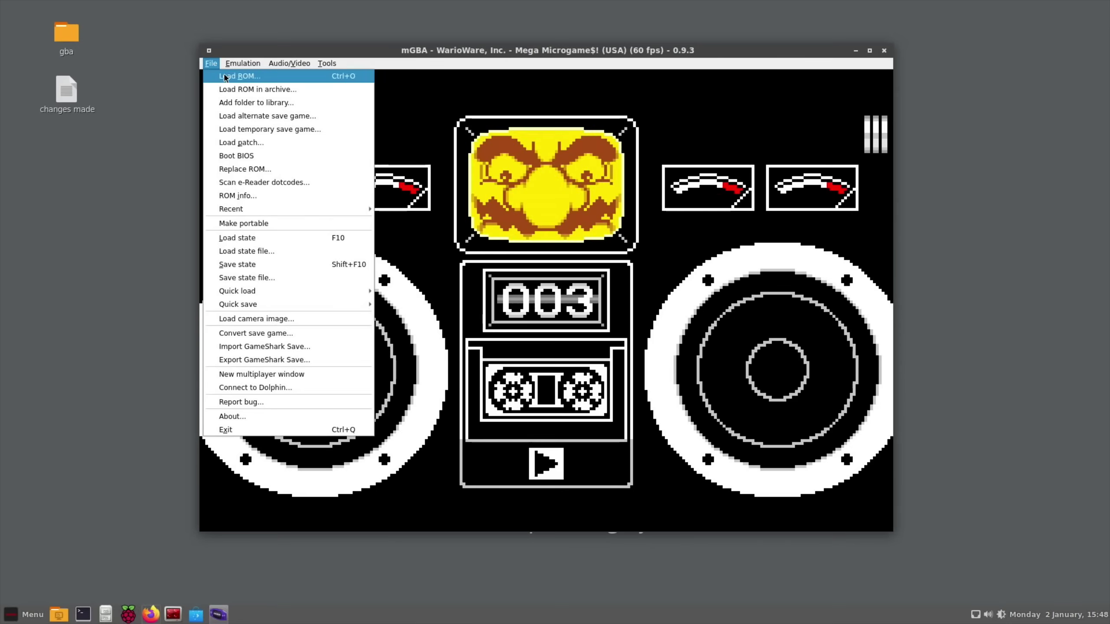
click(220, 75)
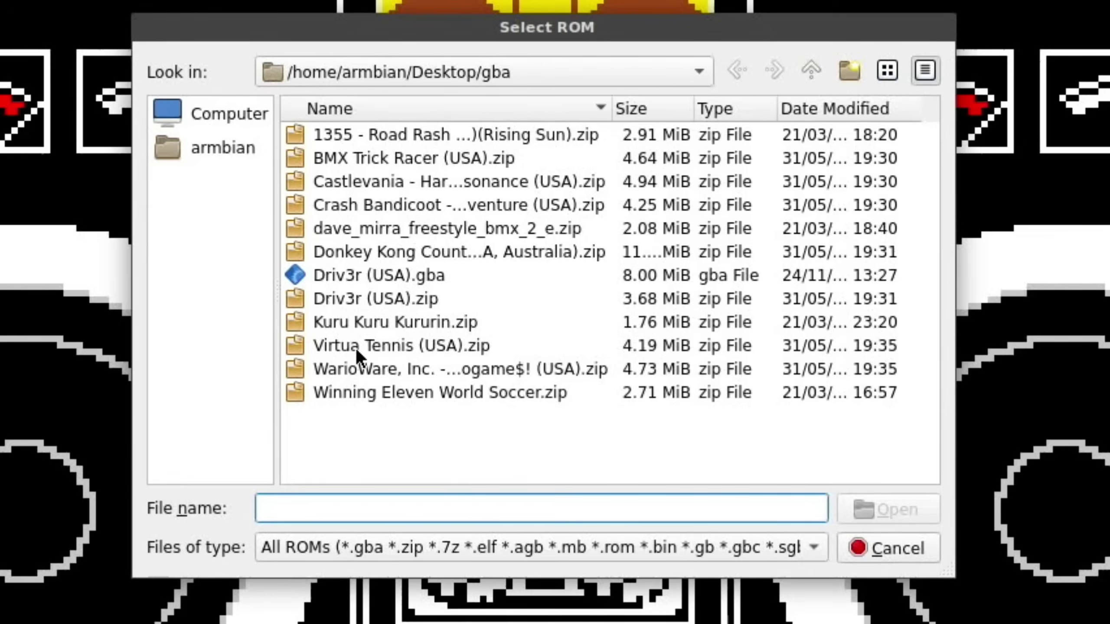
double_click(461, 298)
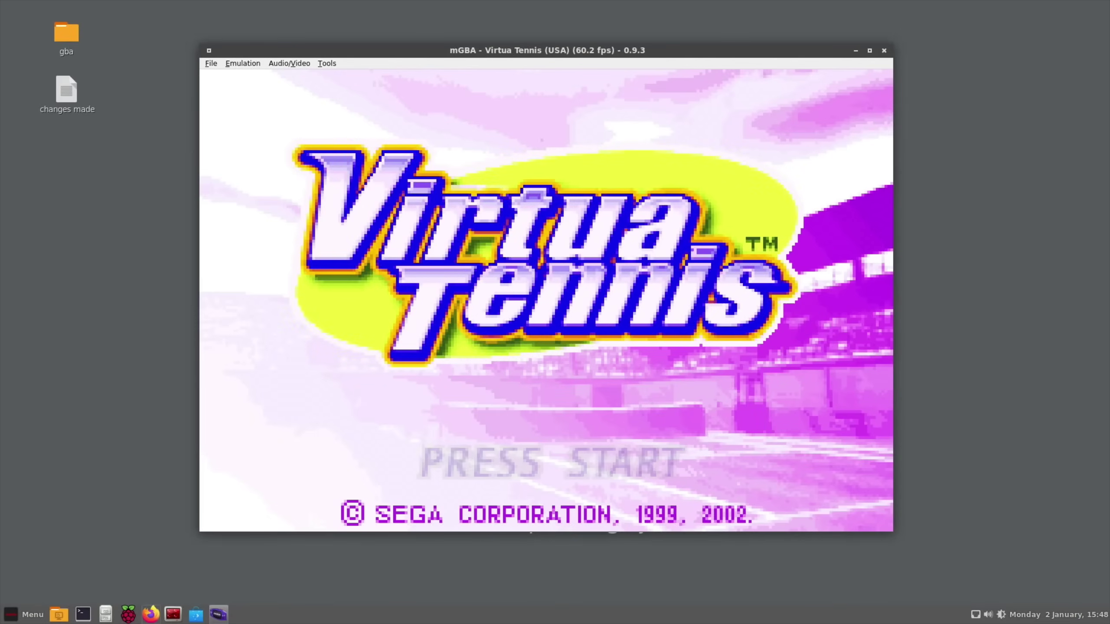
key(Return)
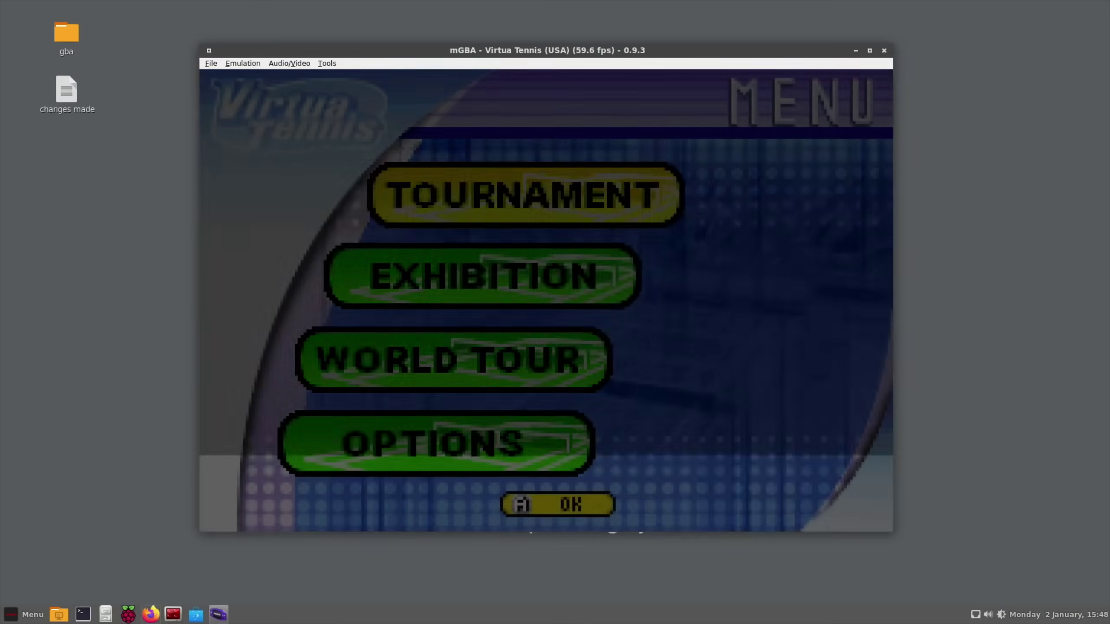
key(x)
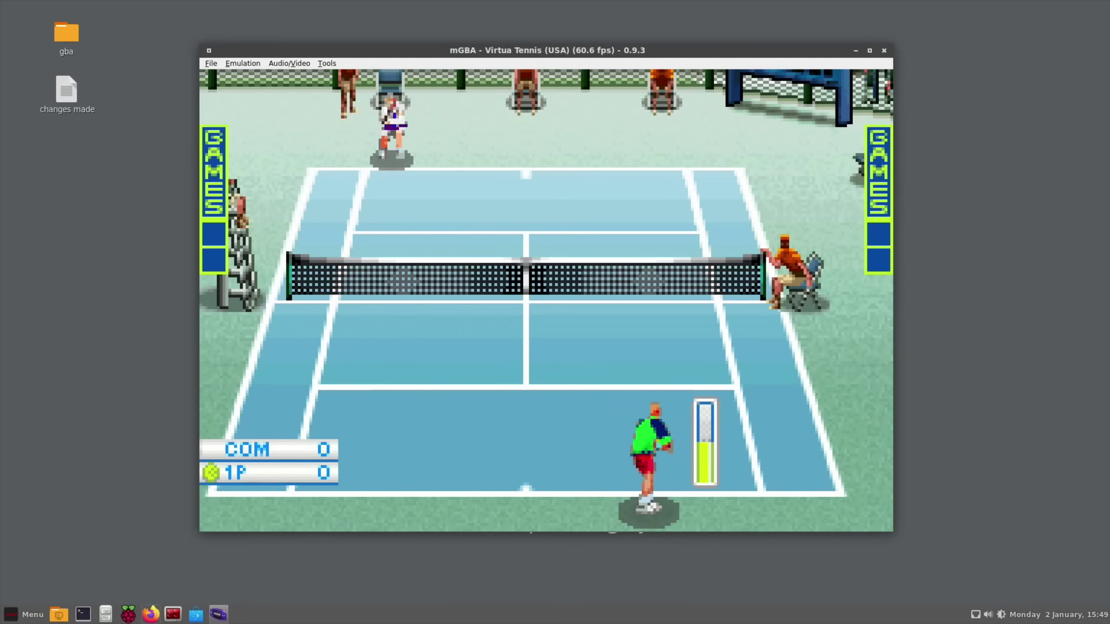
Step: Serve several points, including a full-power serve, as the computer leads 30–0
key(x)
key(x)
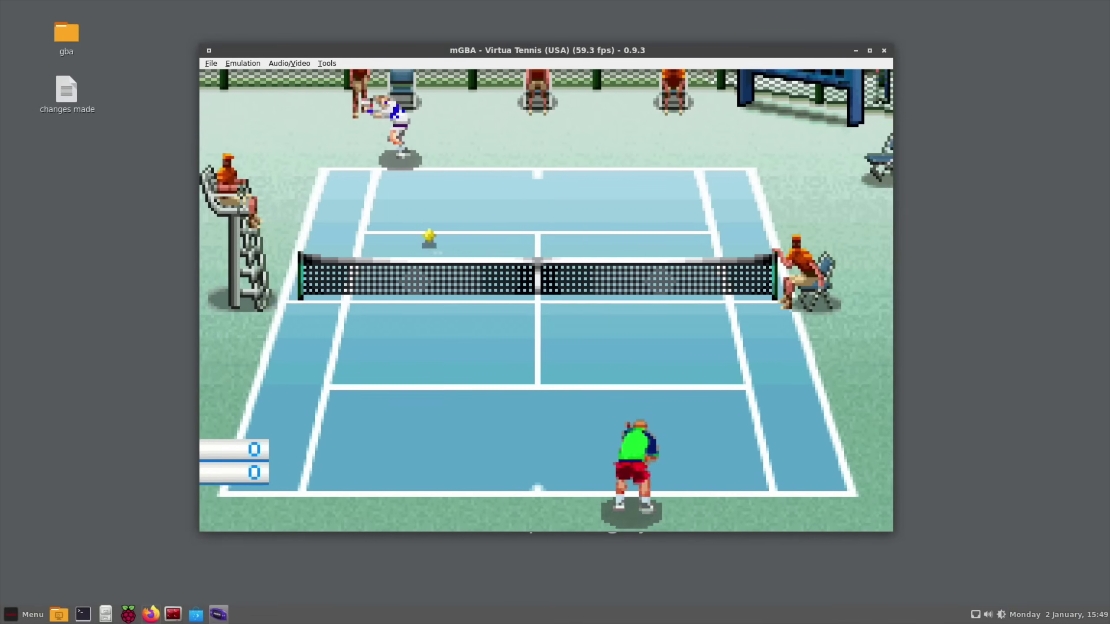
key(Left)
key(Left)
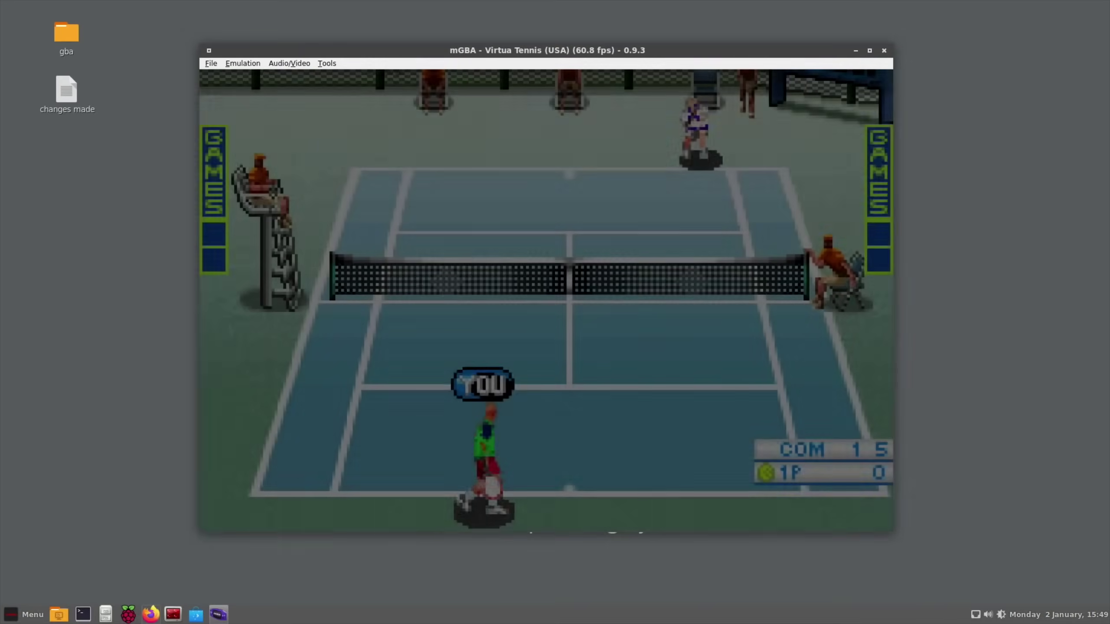
key(x)
key(x)
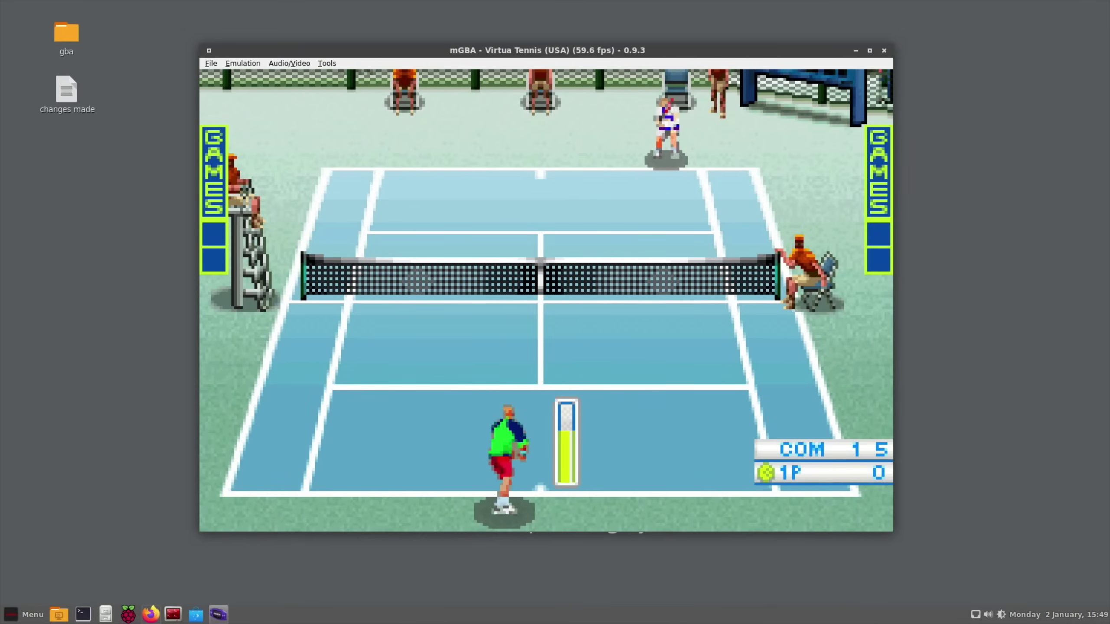
key(x)
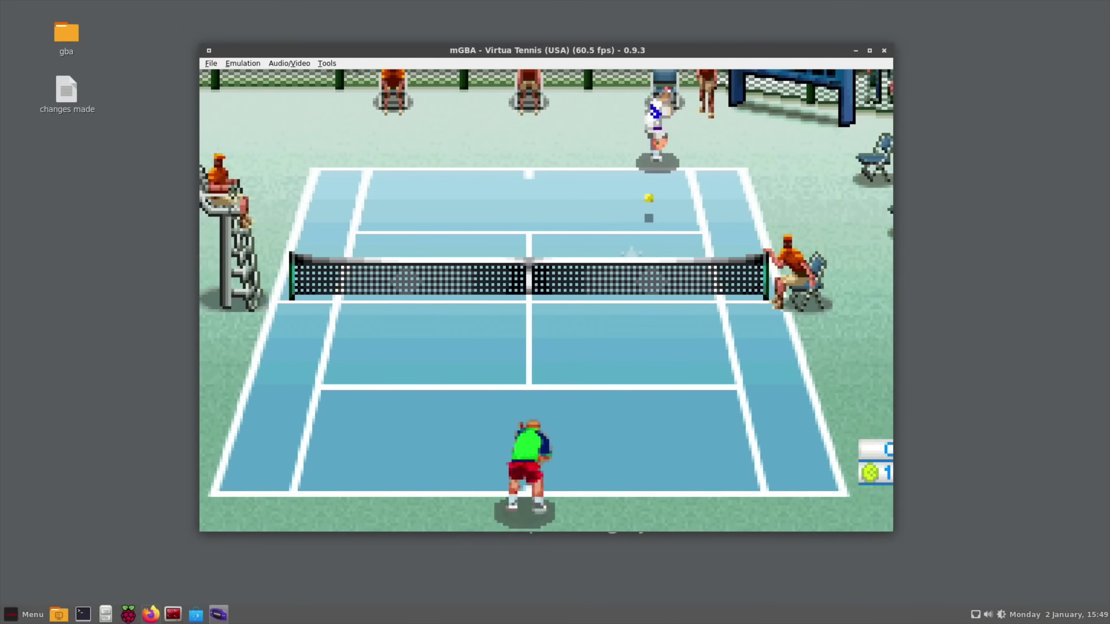
key(Right)
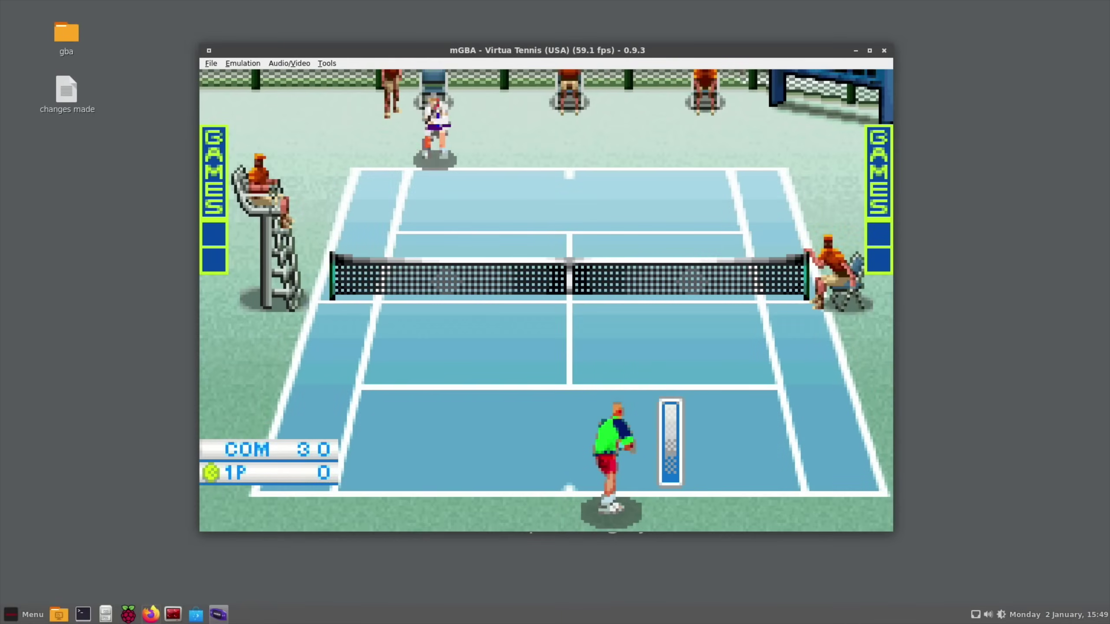
key(x)
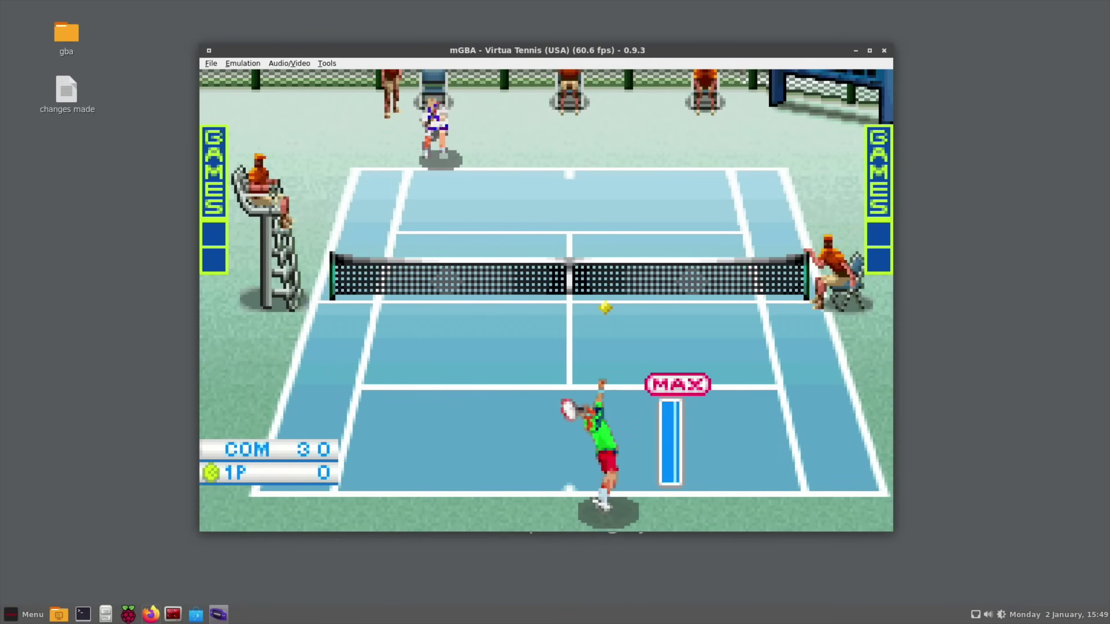
key(x)
key(Left)
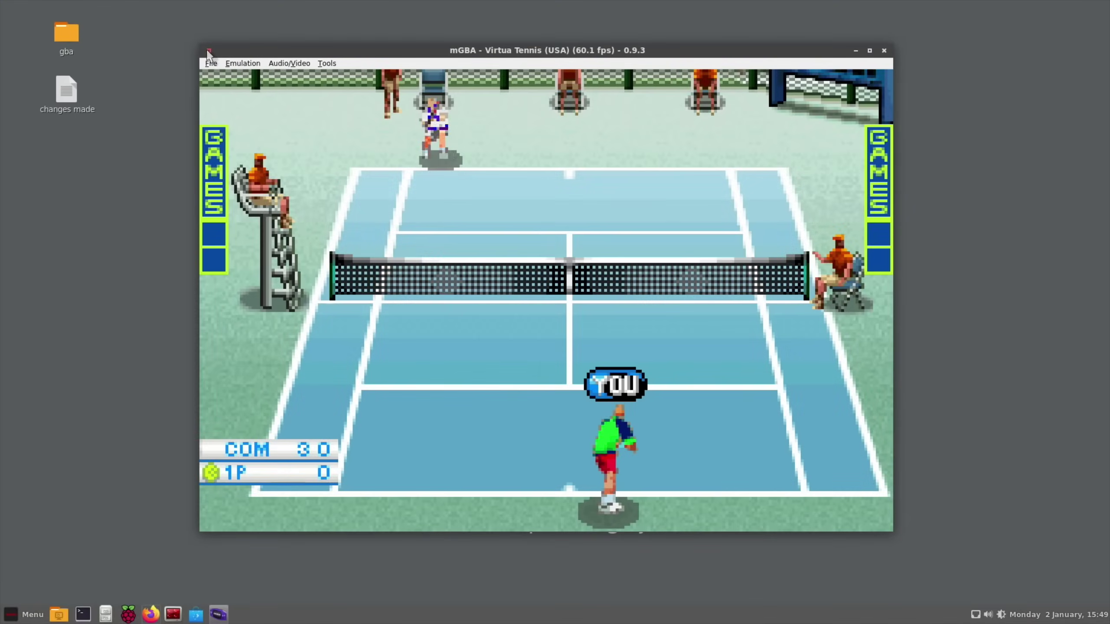
Step: Exit mGBA via File > Exit, then scroll through All Applications in the Cinnamon Menu
click(210, 63)
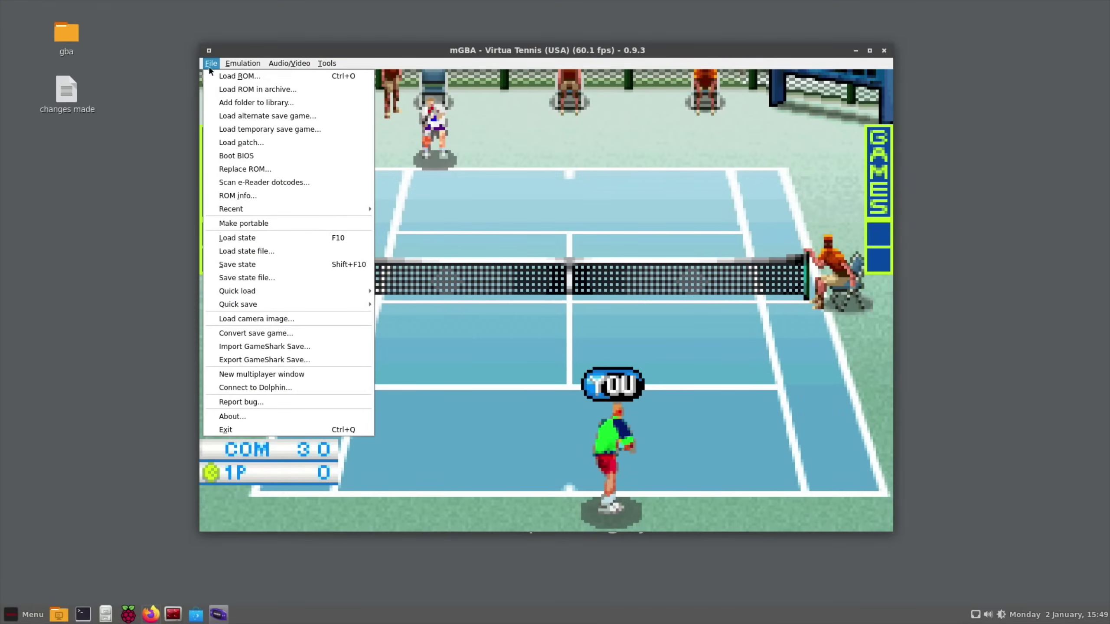
click(225, 429)
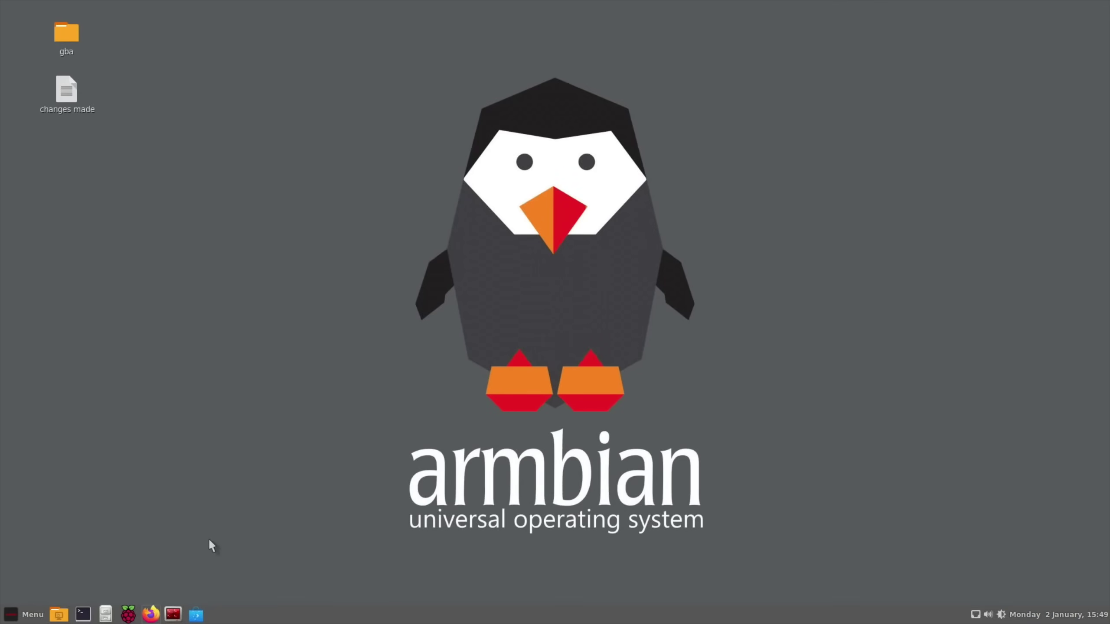
key(super)
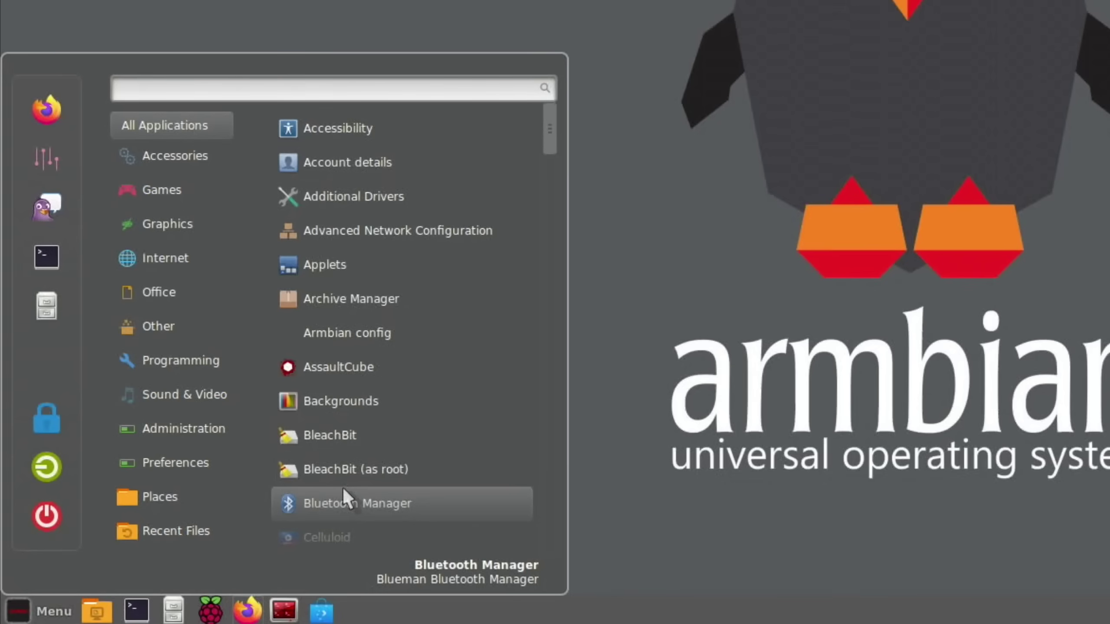
scroll(334, 570, down, 15)
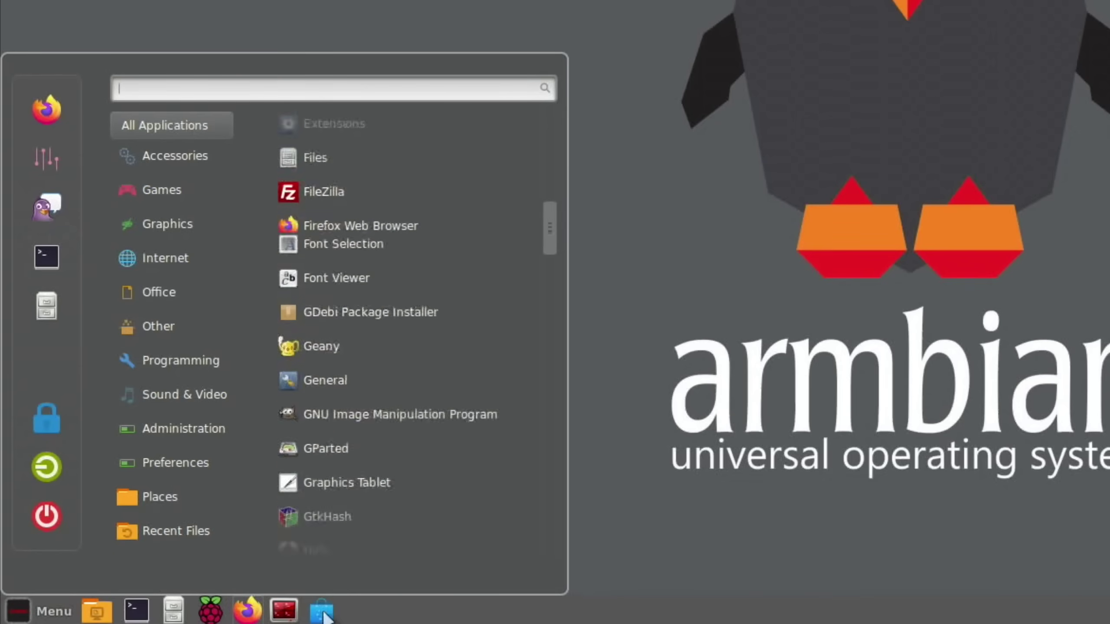
scroll(393, 332, down, 13)
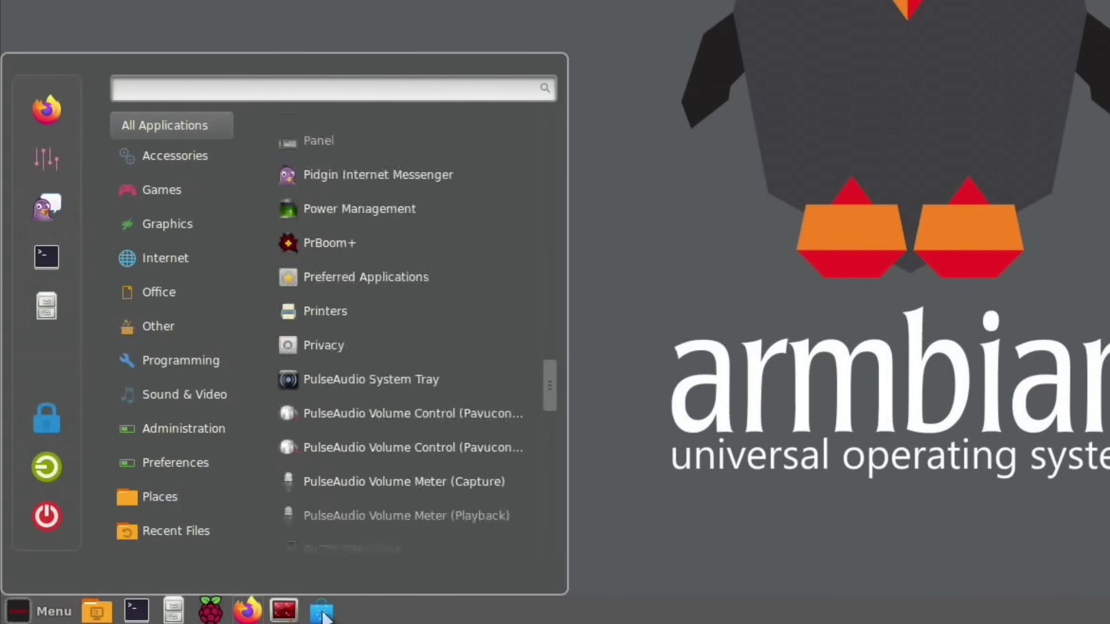
key(Escape)
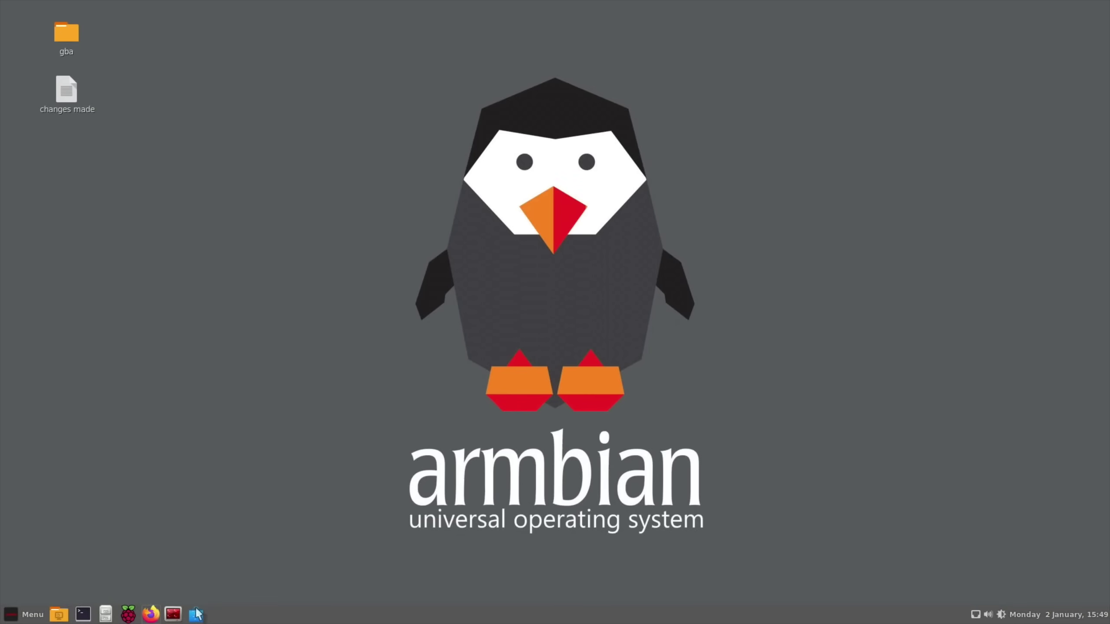
Step: Launch Discover and open the 'changes made' desktop file in Mousepad
click(196, 616)
right_click(58, 91)
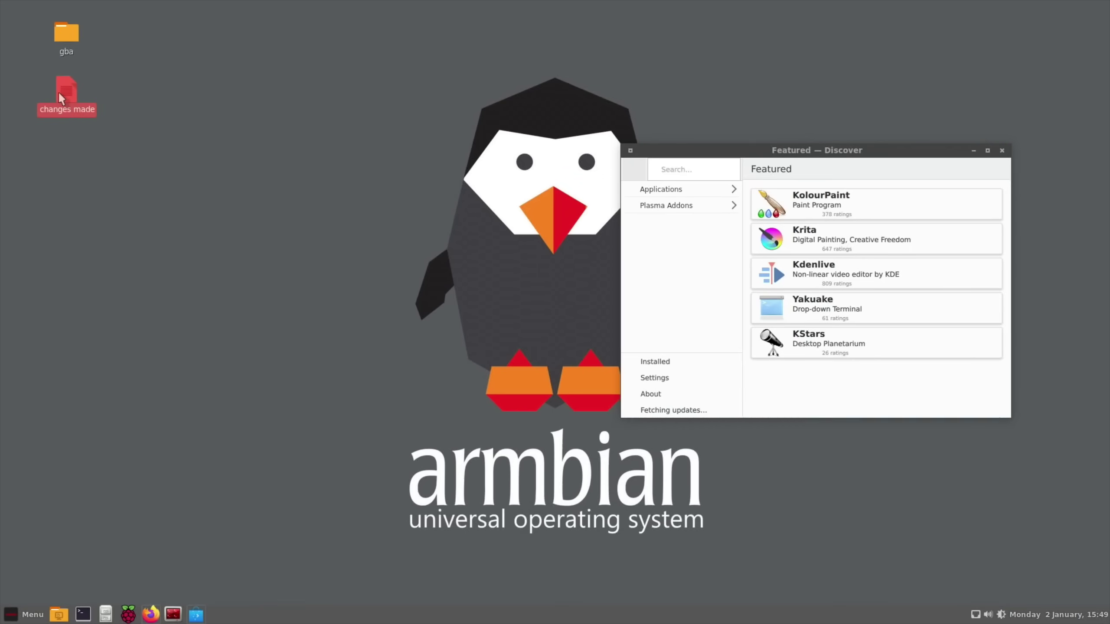
mouse_move(111, 113)
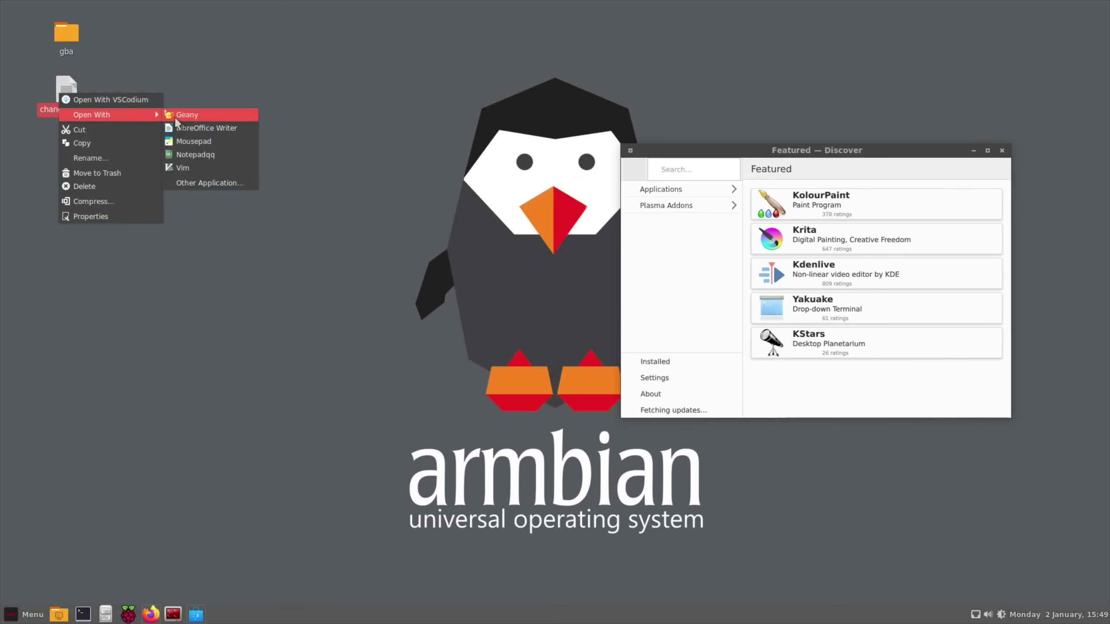
click(184, 142)
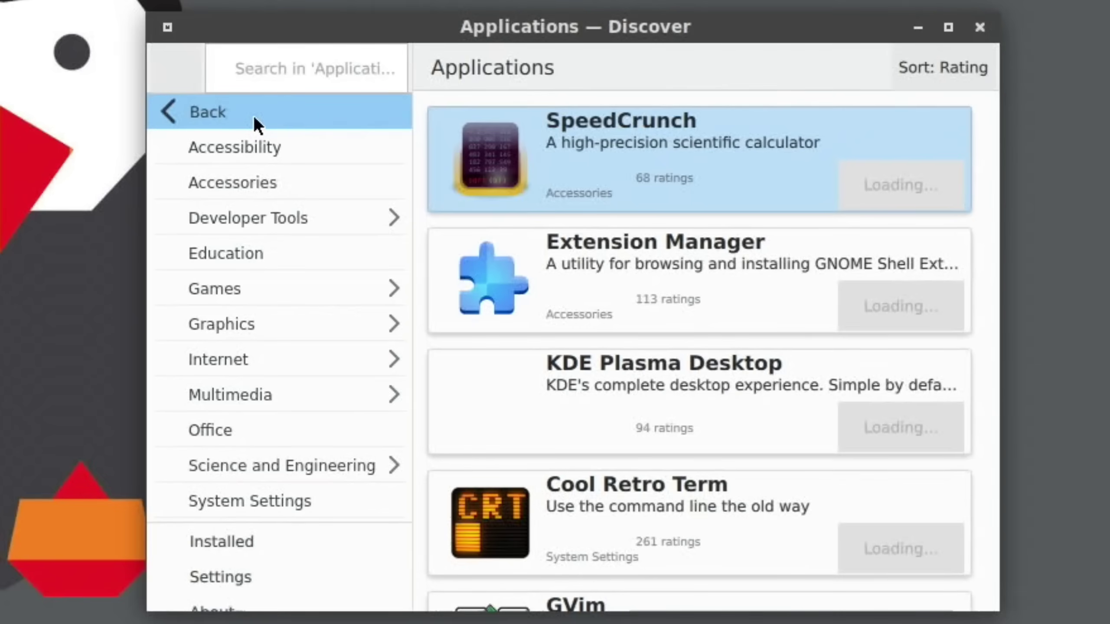
Step: Browse Discover's Games category, then scroll through the Graphics category
click(238, 276)
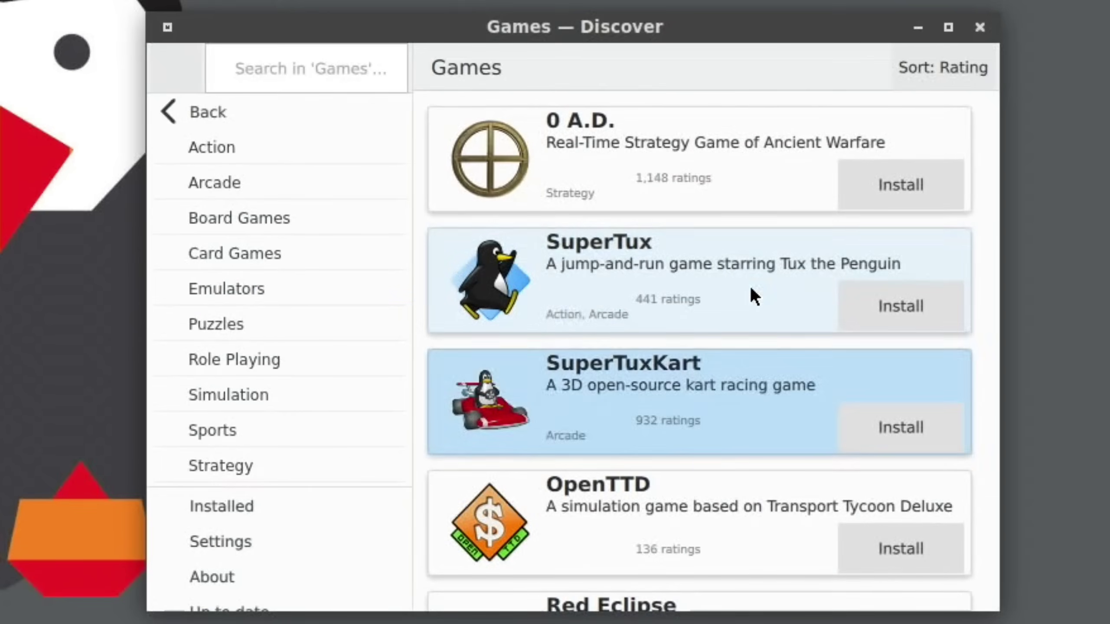
key(alt+Left)
click(237, 323)
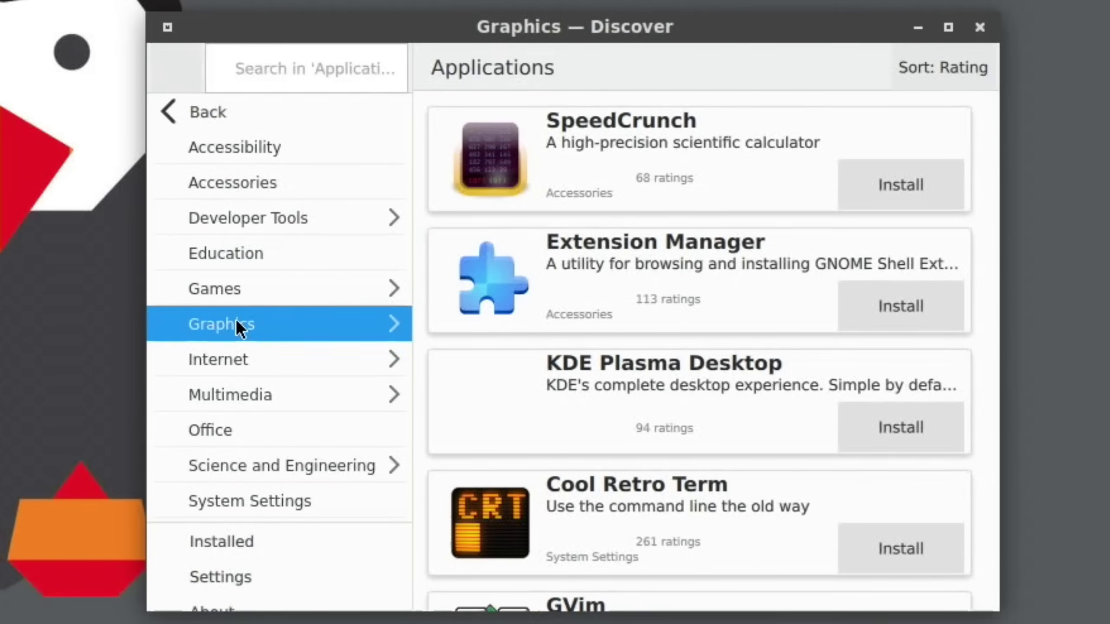
scroll(579, 346, down, 5)
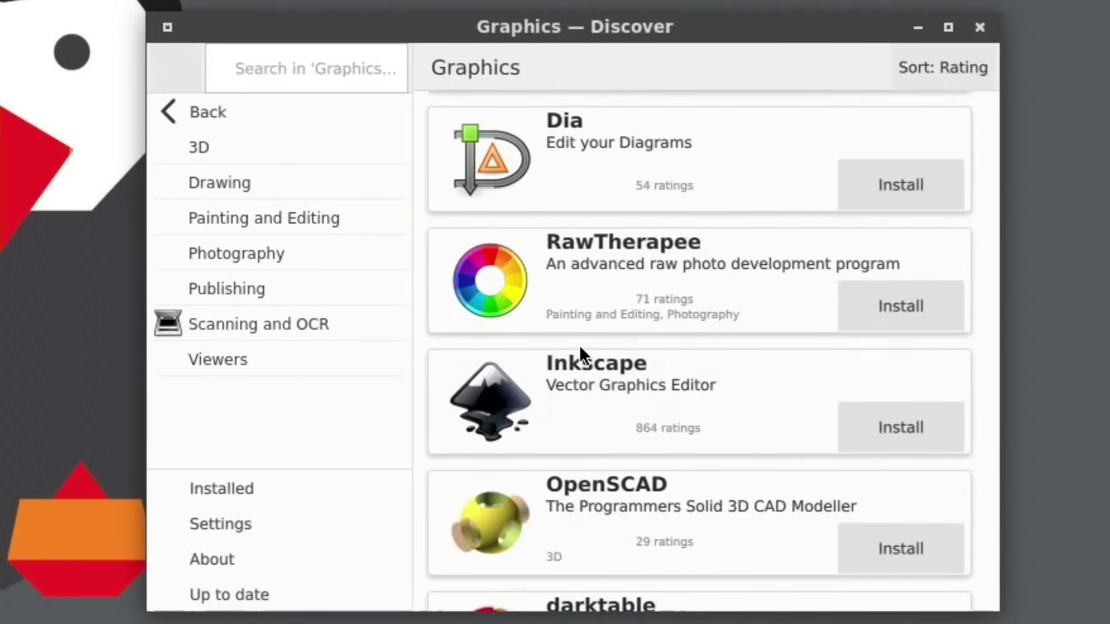
scroll(579, 345, down, 15)
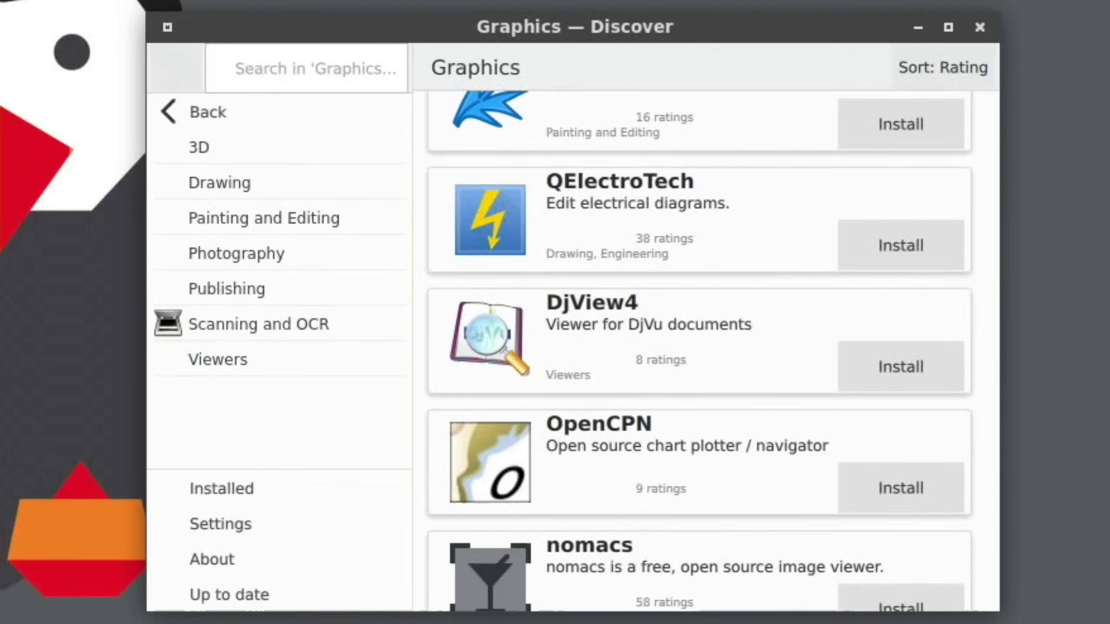
scroll(711, 392, up, 20)
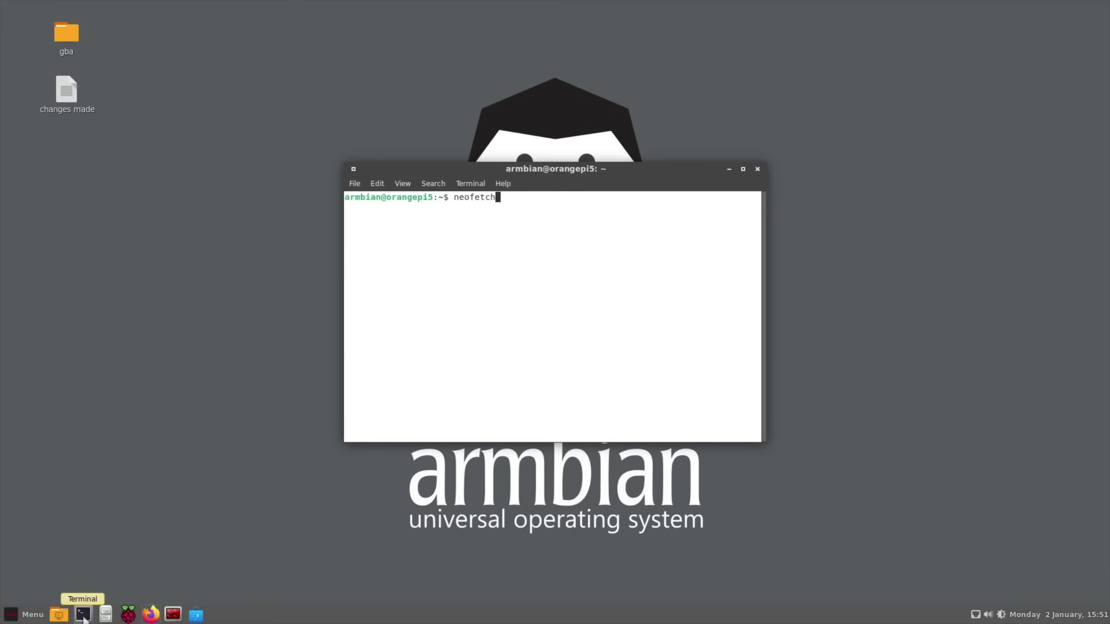
Step: Rerun 'sudo apt update' from shell history until all packages are up-to-date, then close the terminal
key(Up)
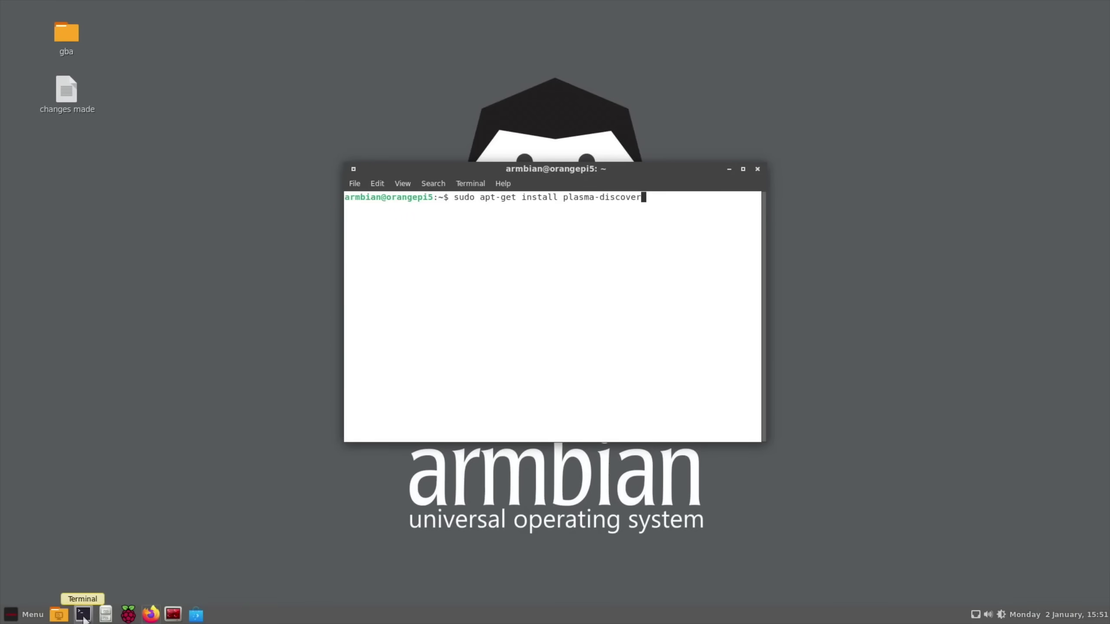
key(Up)
key(Up)
key(Up)
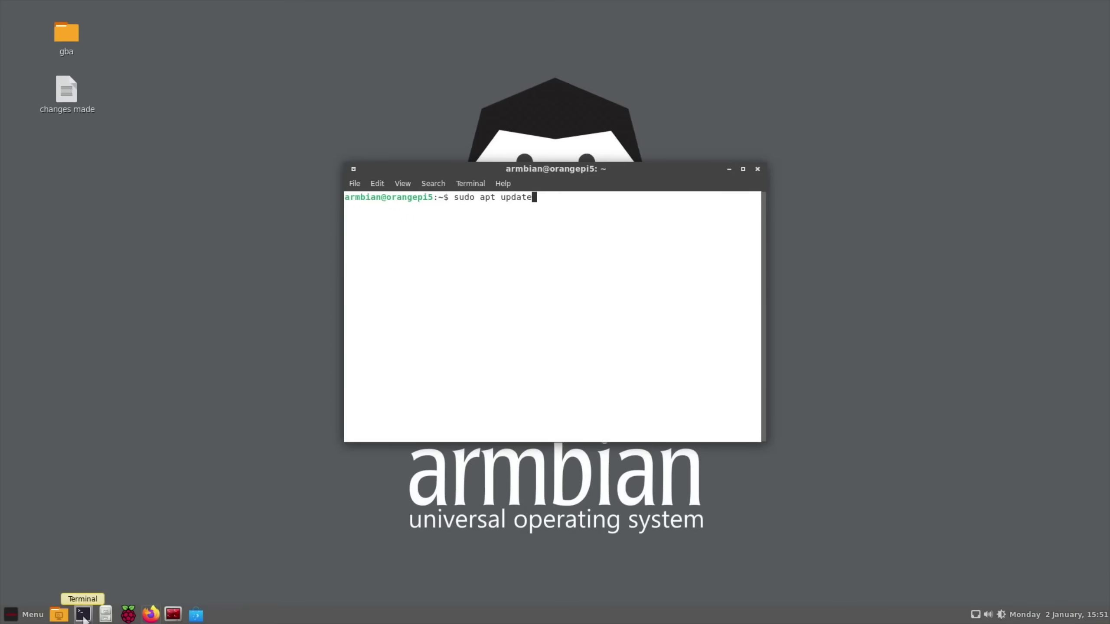
key(Return)
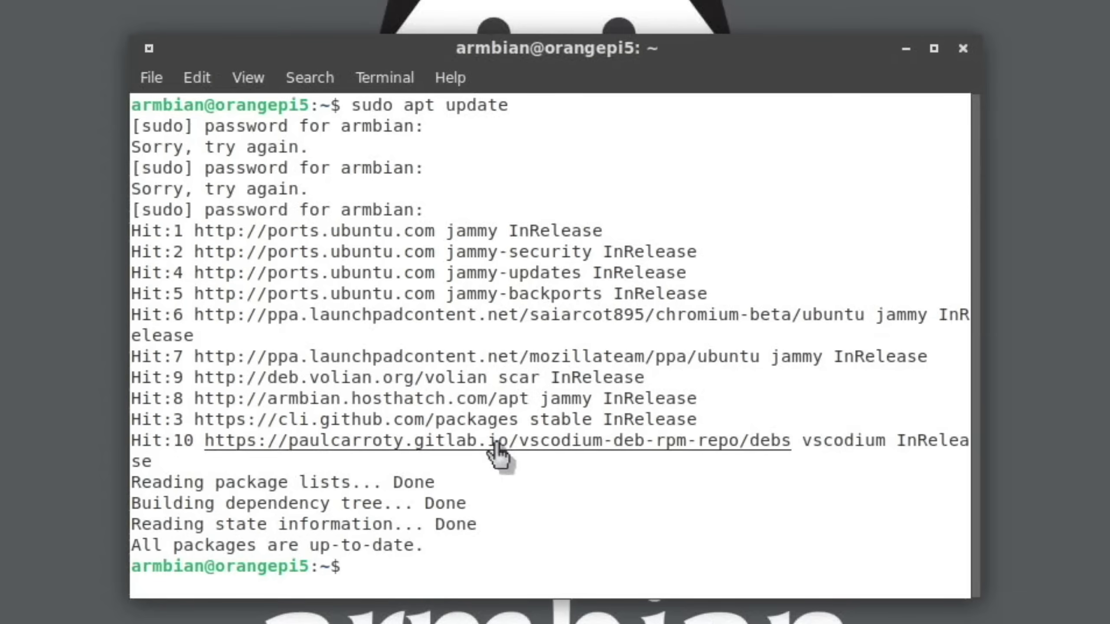
click(962, 51)
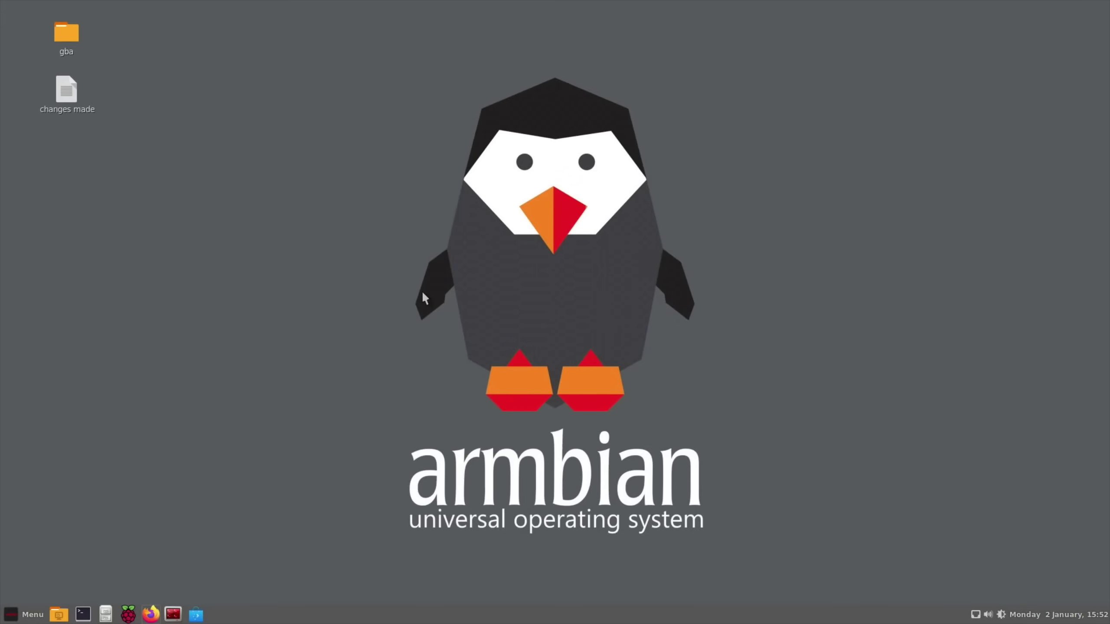
key(ctrl+alt+t)
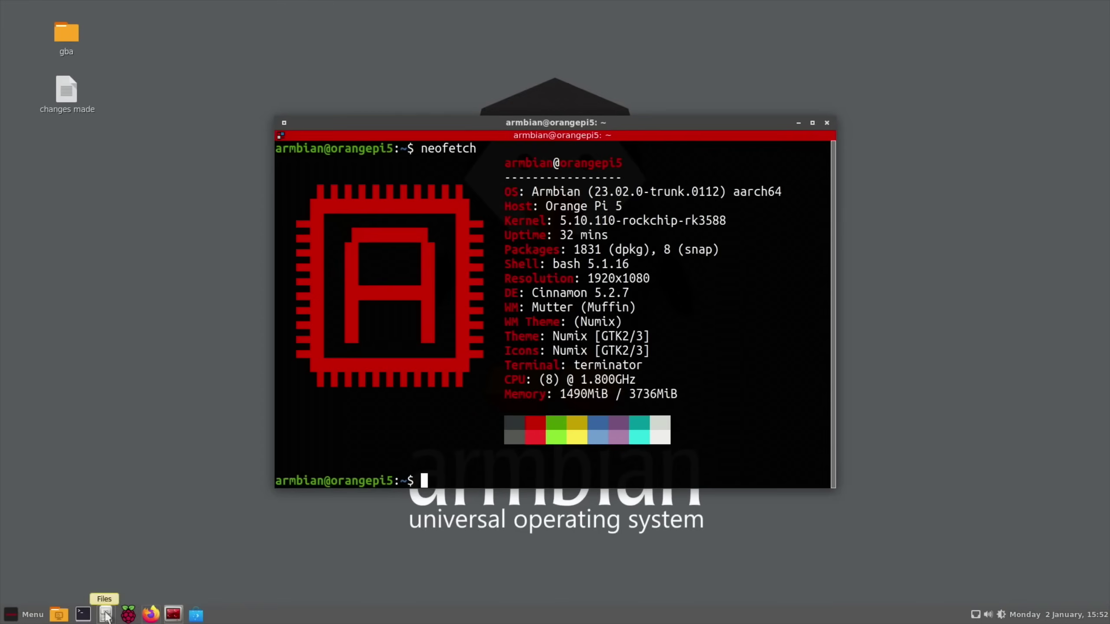
click(105, 615)
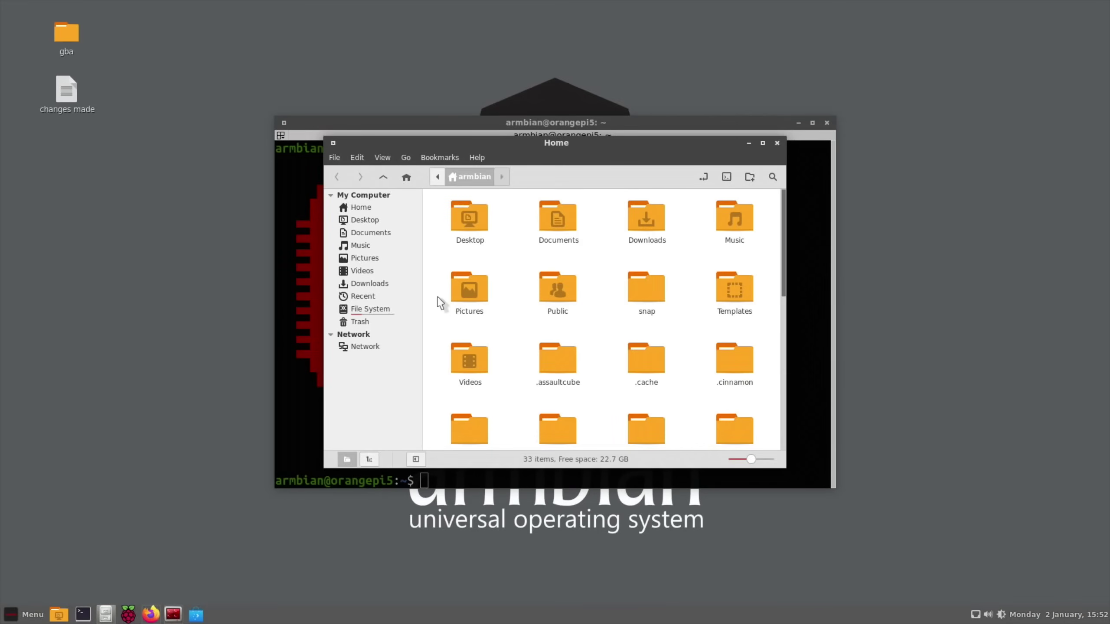
scroll(439, 301, down, 5)
scroll(439, 302, up, 5)
click(776, 143)
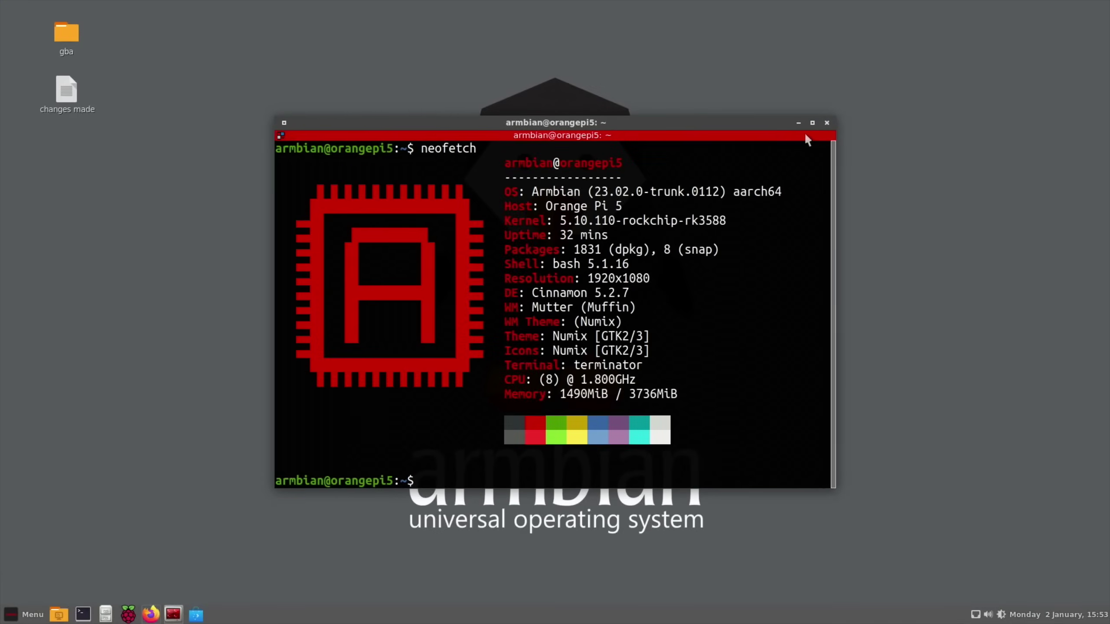
click(826, 122)
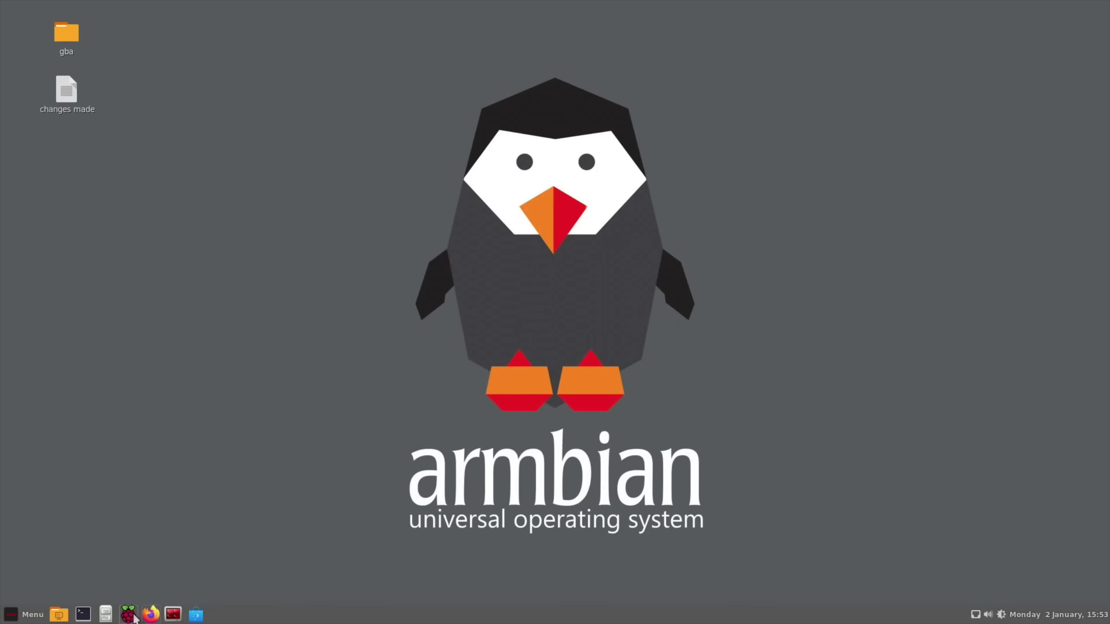
Step: Play the 'leepspvideo hdr' 4K UHD HDR demo clip full screen on YouTube, then close Firefox
click(149, 615)
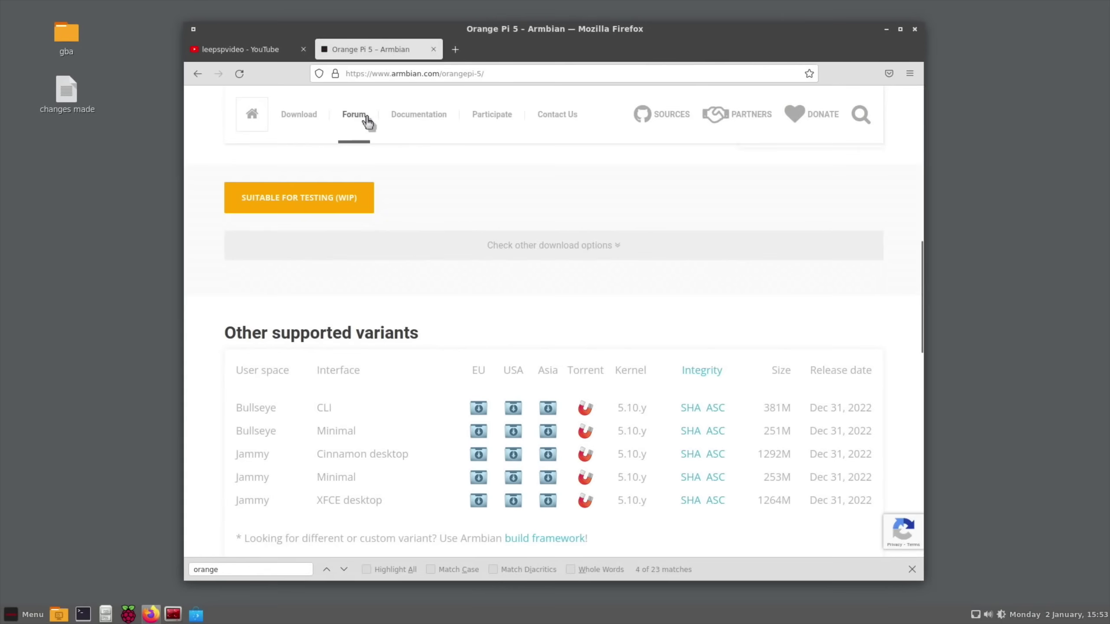
click(400, 73)
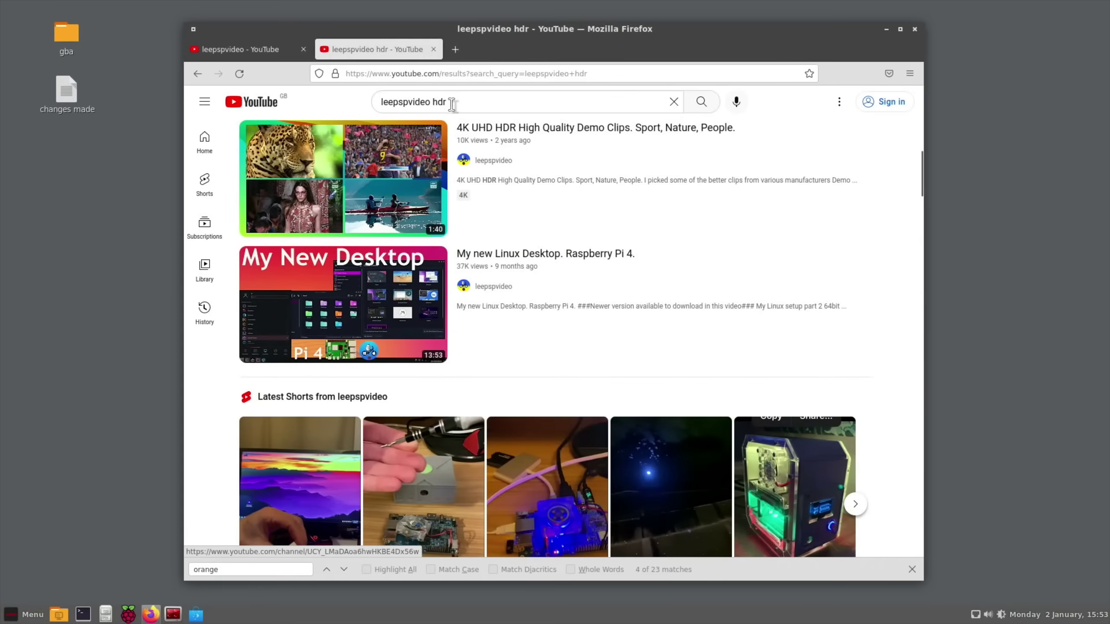
click(369, 169)
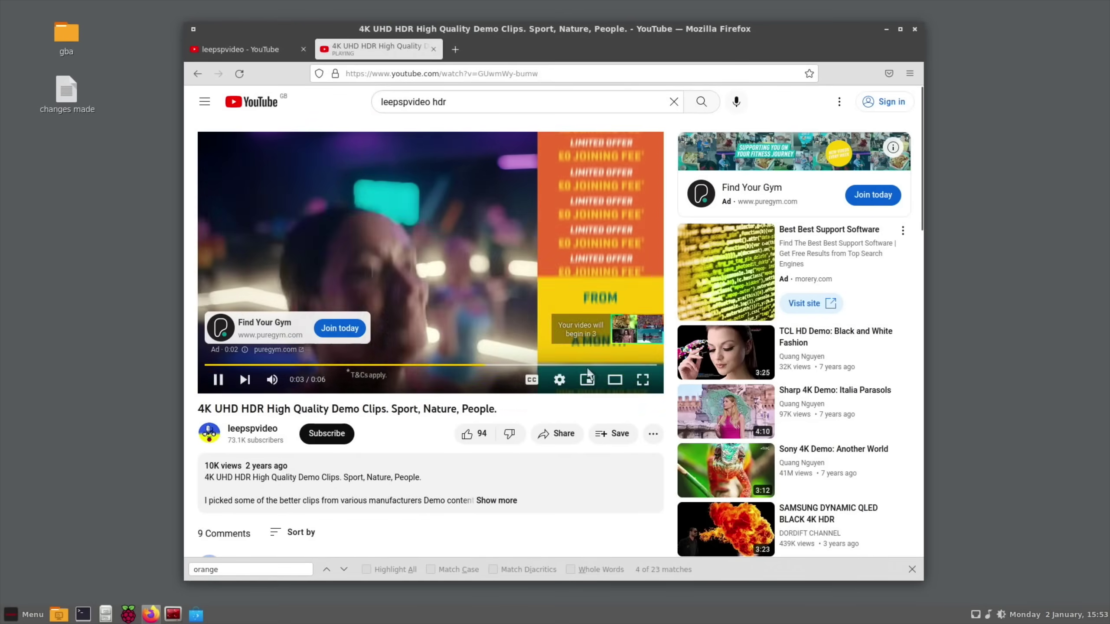
click(642, 379)
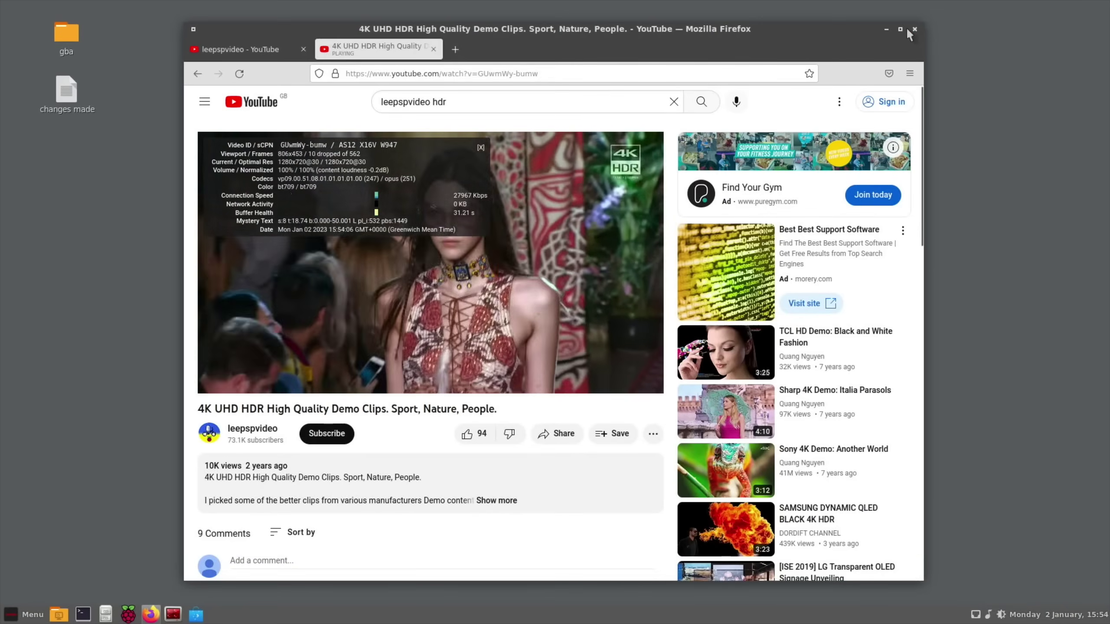
click(913, 28)
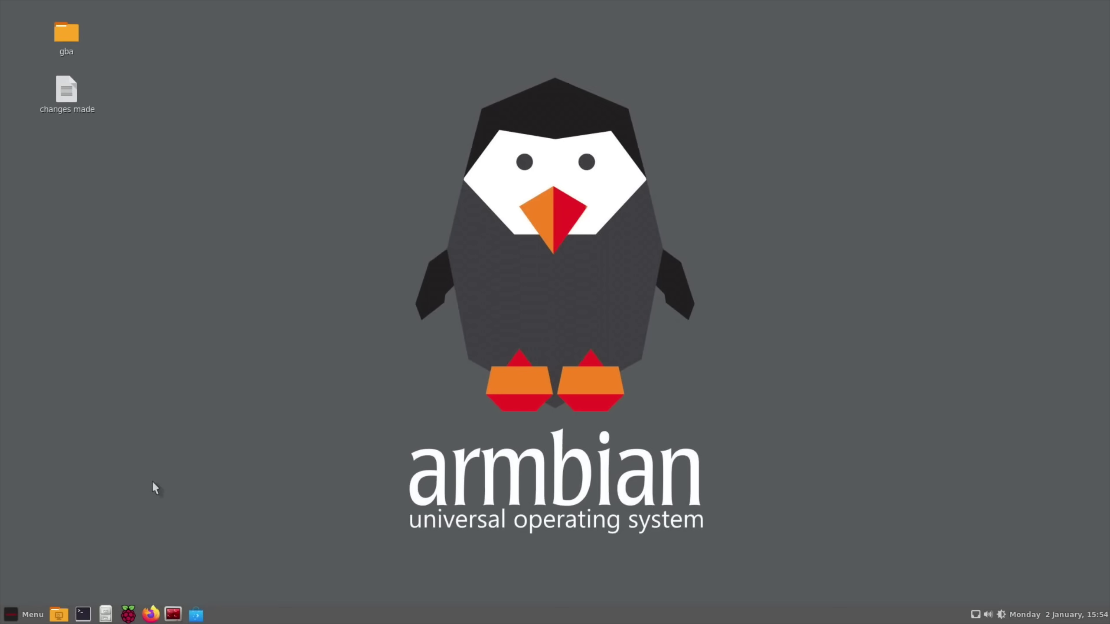
key(super)
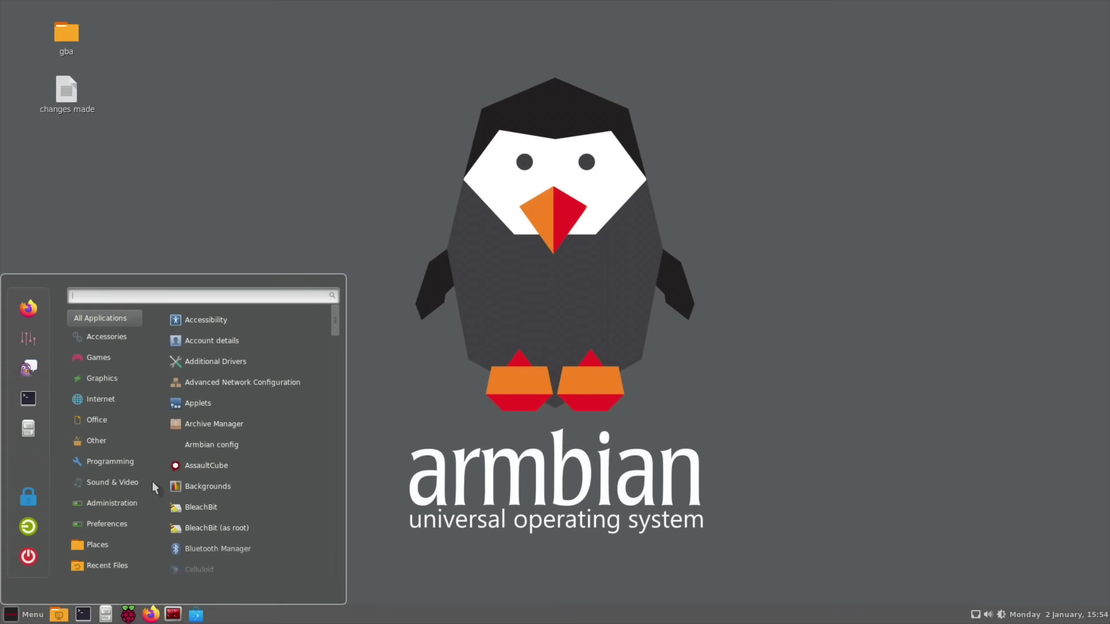
key(super)
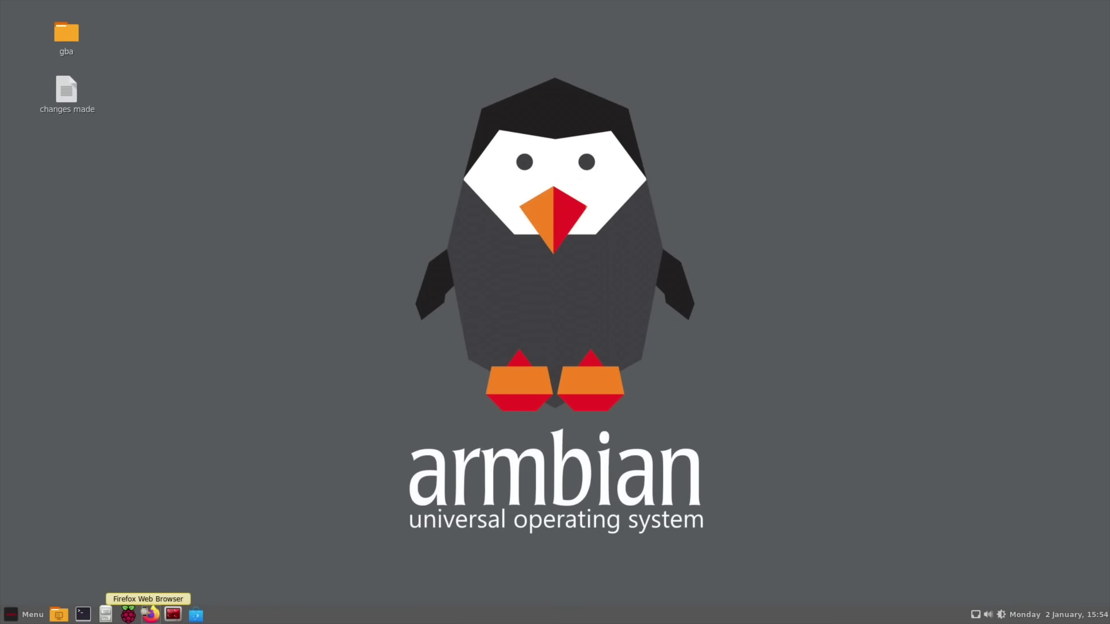
Step: Open Firefox on armbian.com and go to the Download page
click(150, 615)
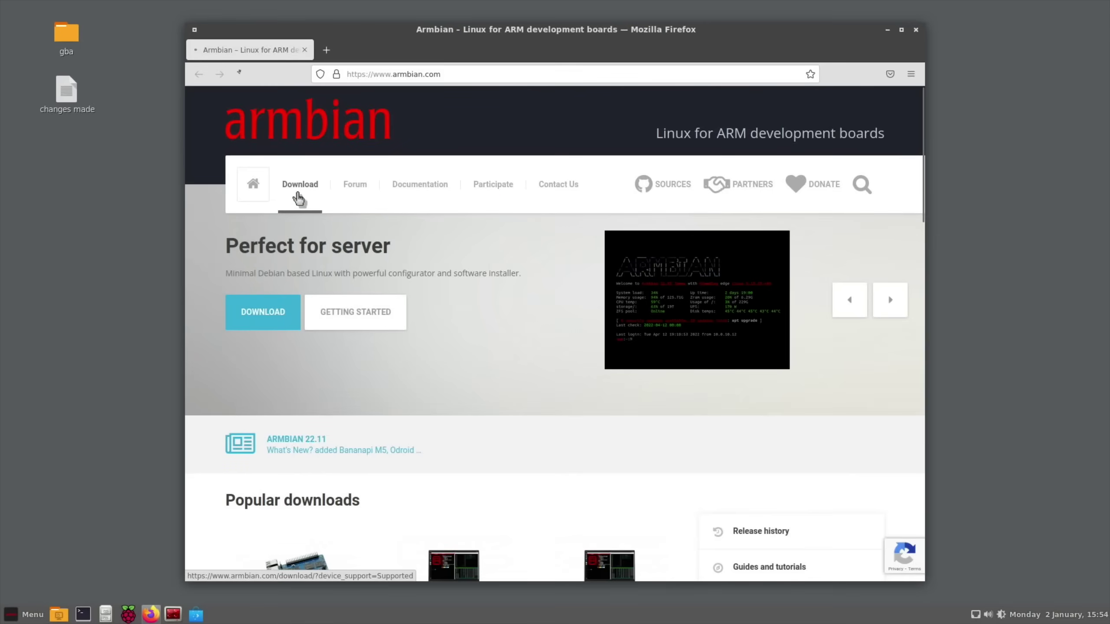
click(298, 199)
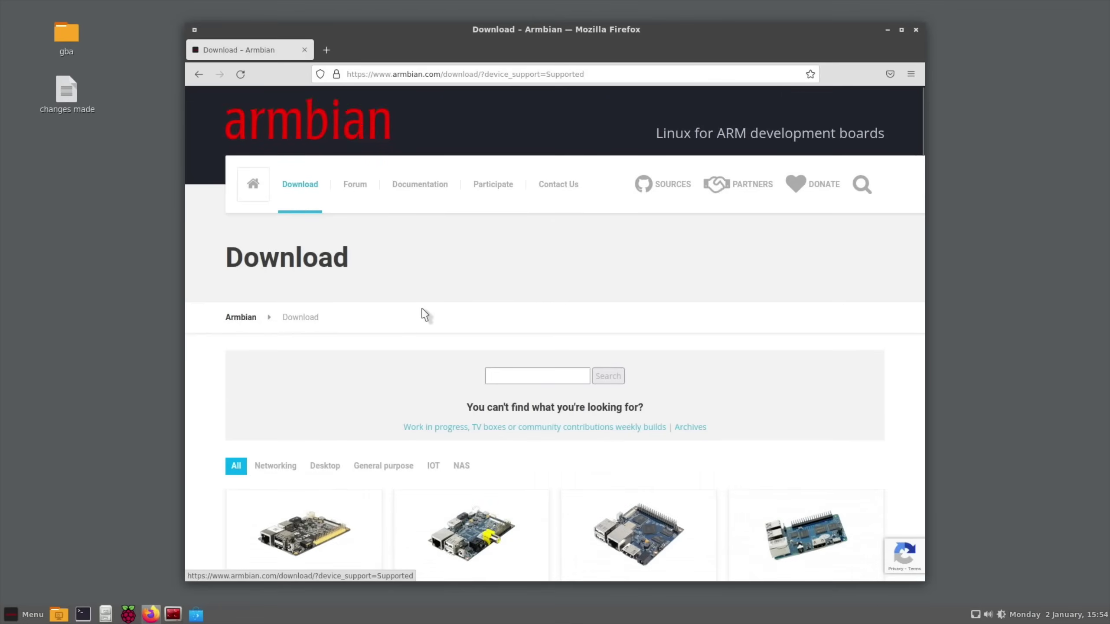
scroll(424, 315, down, 15)
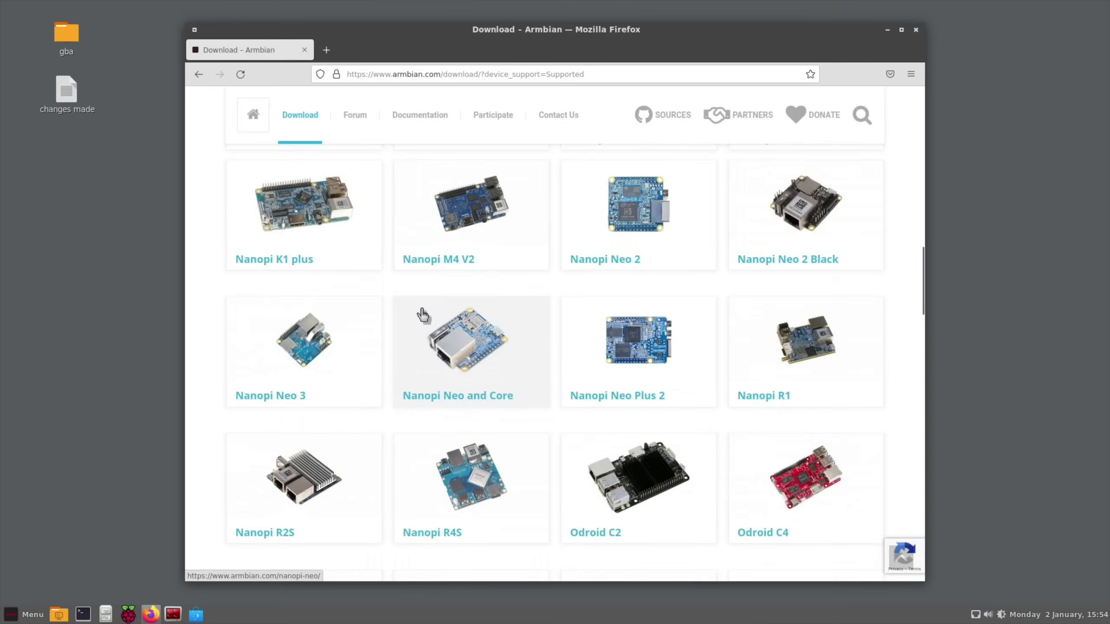
scroll(422, 314, down, 10)
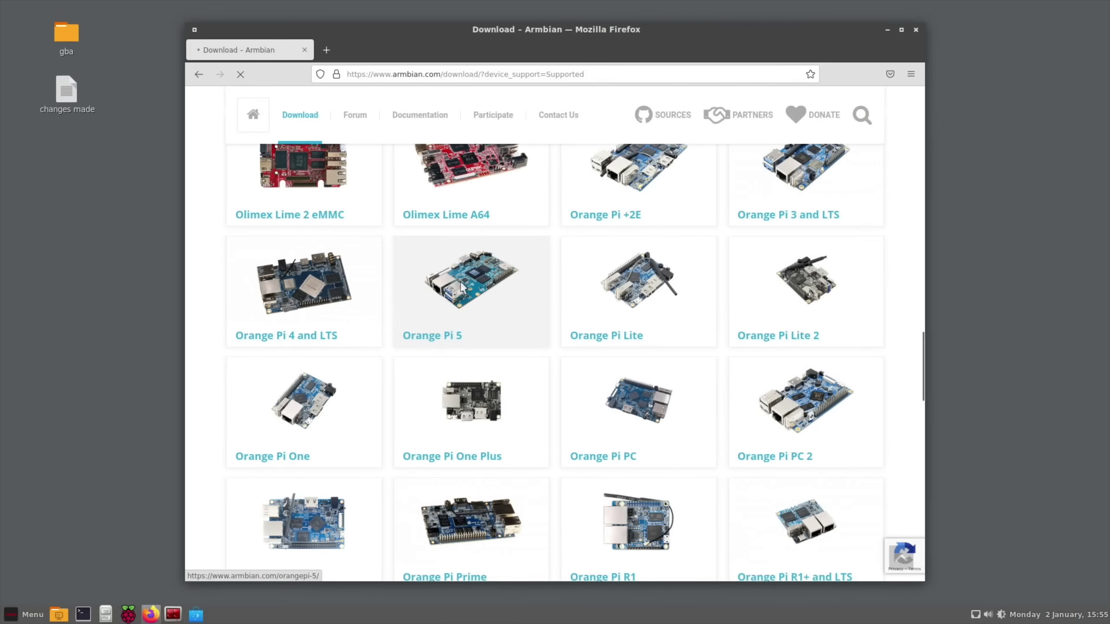
Step: Open the Orange Pi 5 page and scroll to the Other supported variants table
click(460, 286)
scroll(463, 287, down, 10)
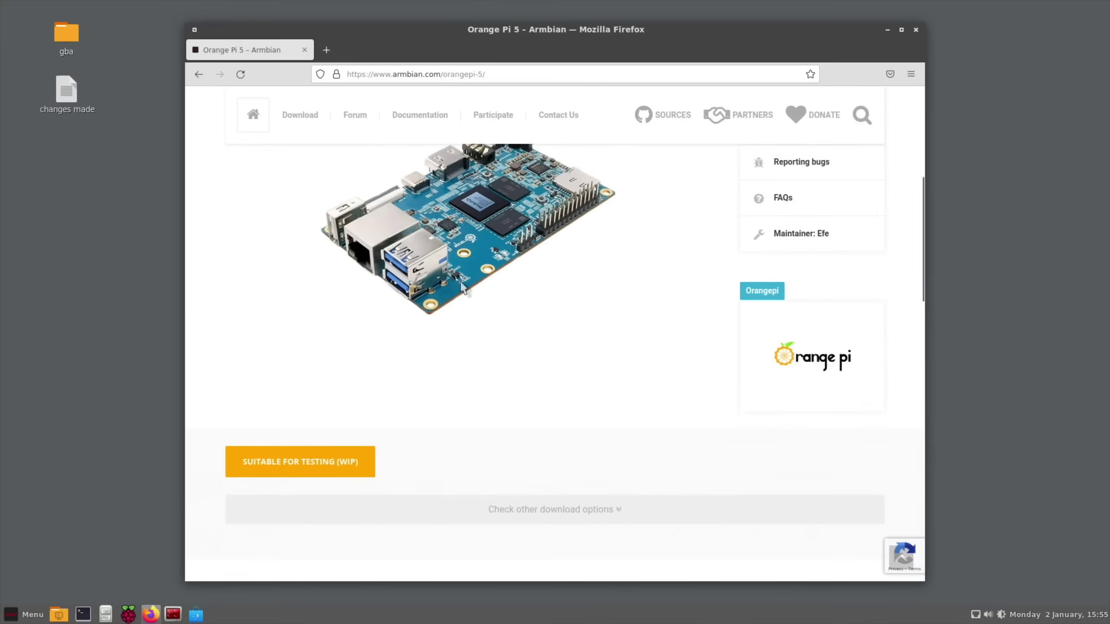
scroll(463, 288, up, 9)
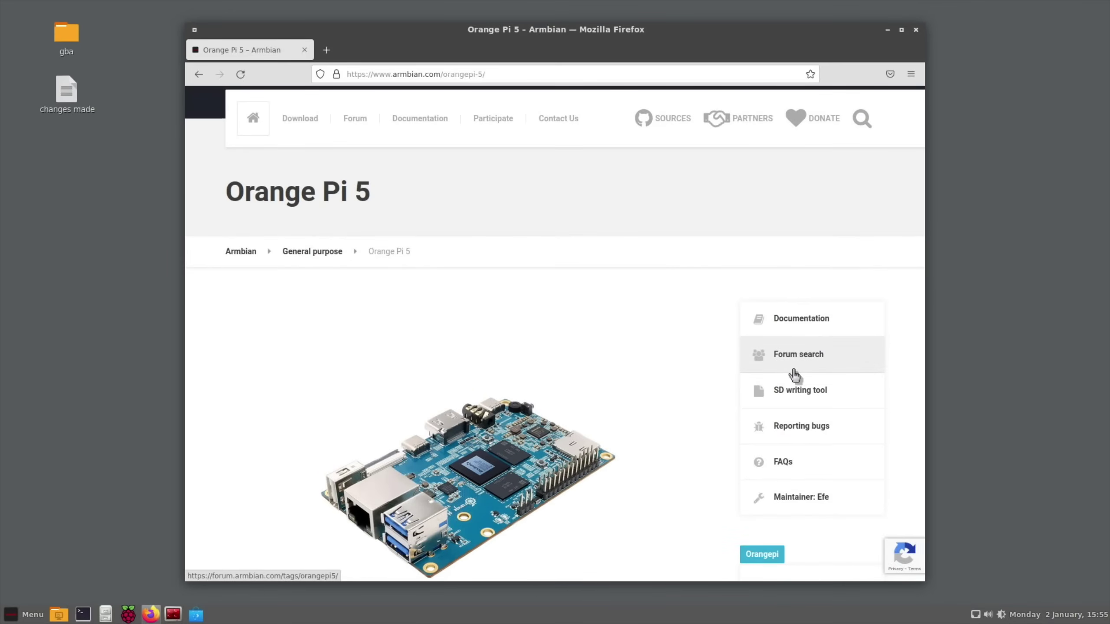
scroll(793, 375, down, 8)
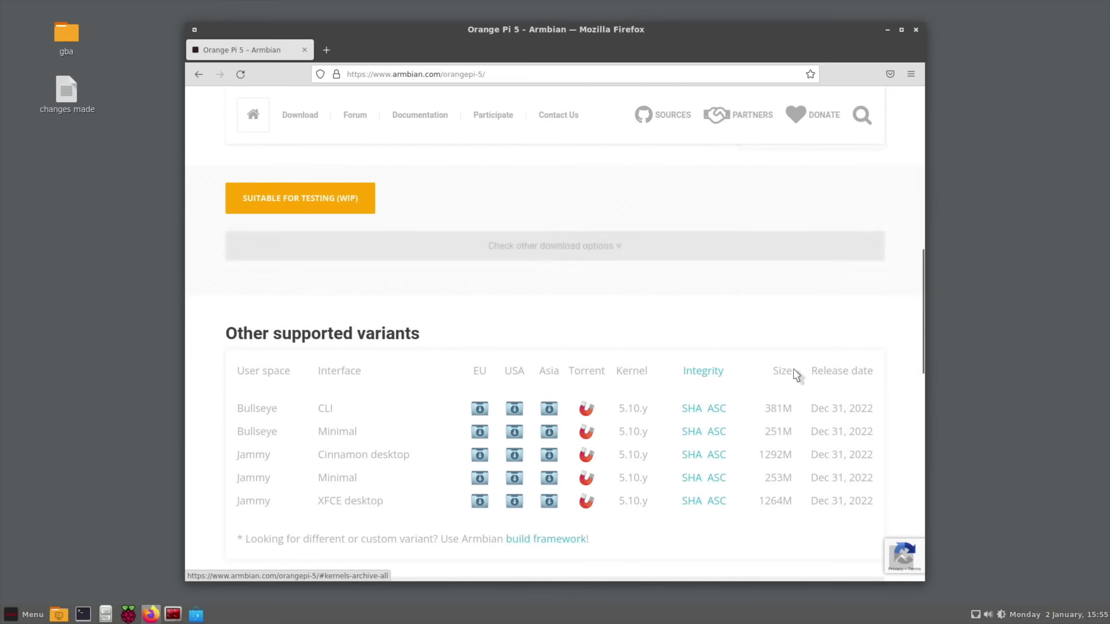
scroll(794, 374, down, 3)
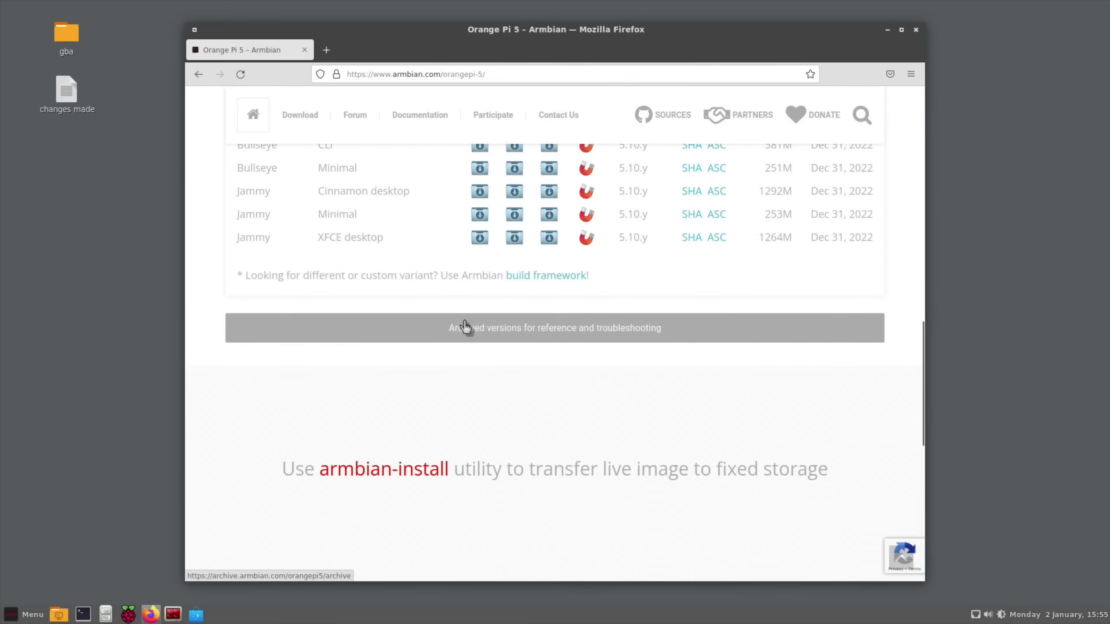
scroll(467, 326, up, 3)
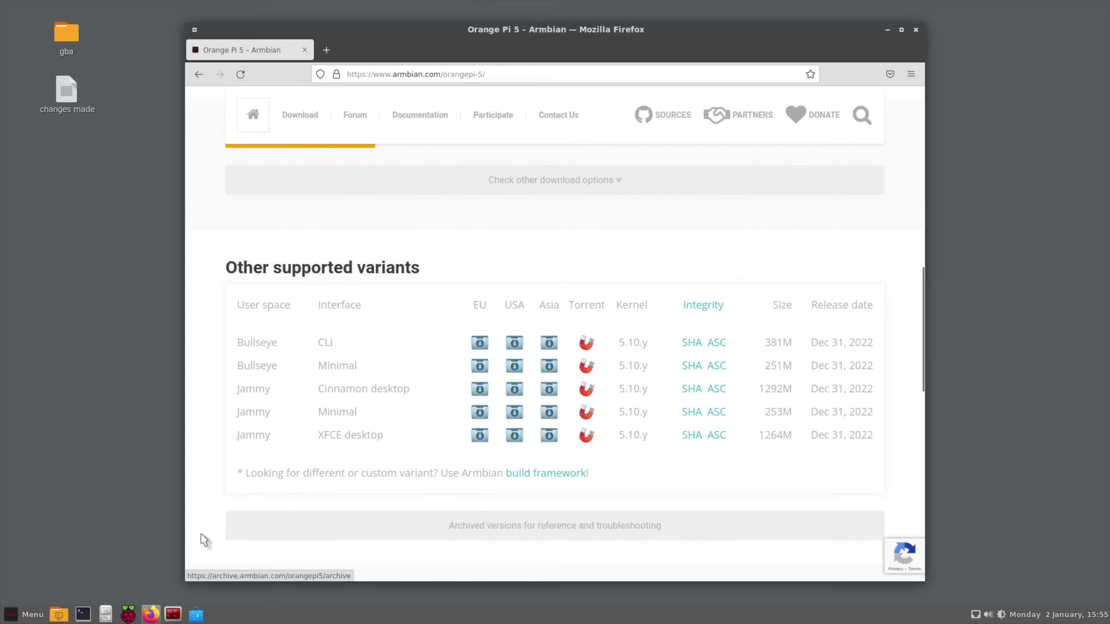
Step: In Raspberry Pi Imager, try CHOOSE OS > Use custom, dismiss the empty storage list, and close it
click(128, 614)
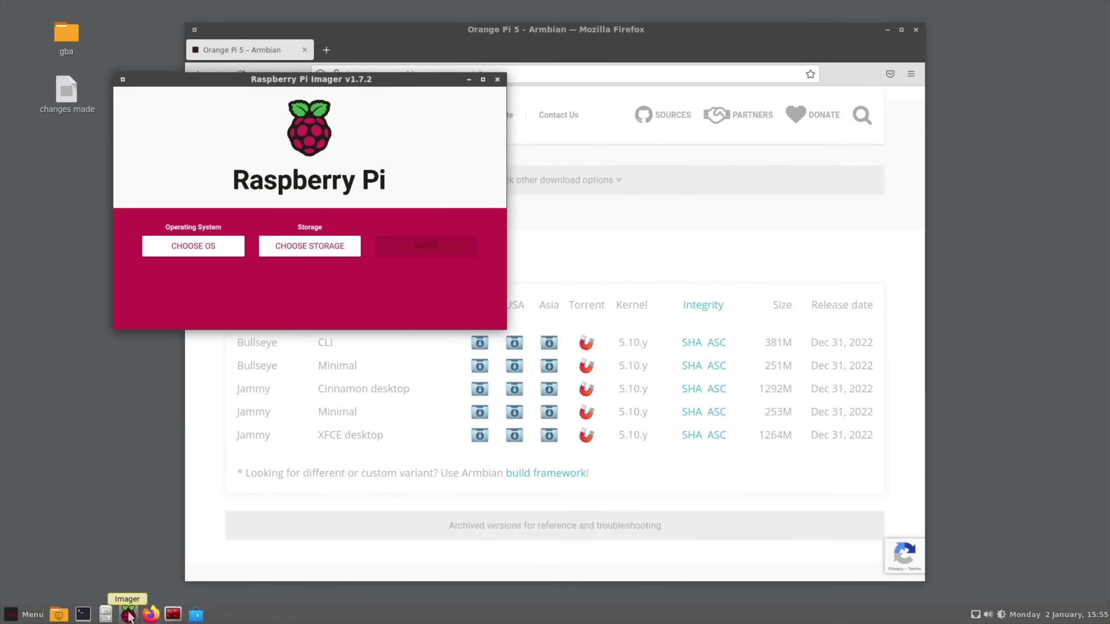
click(181, 256)
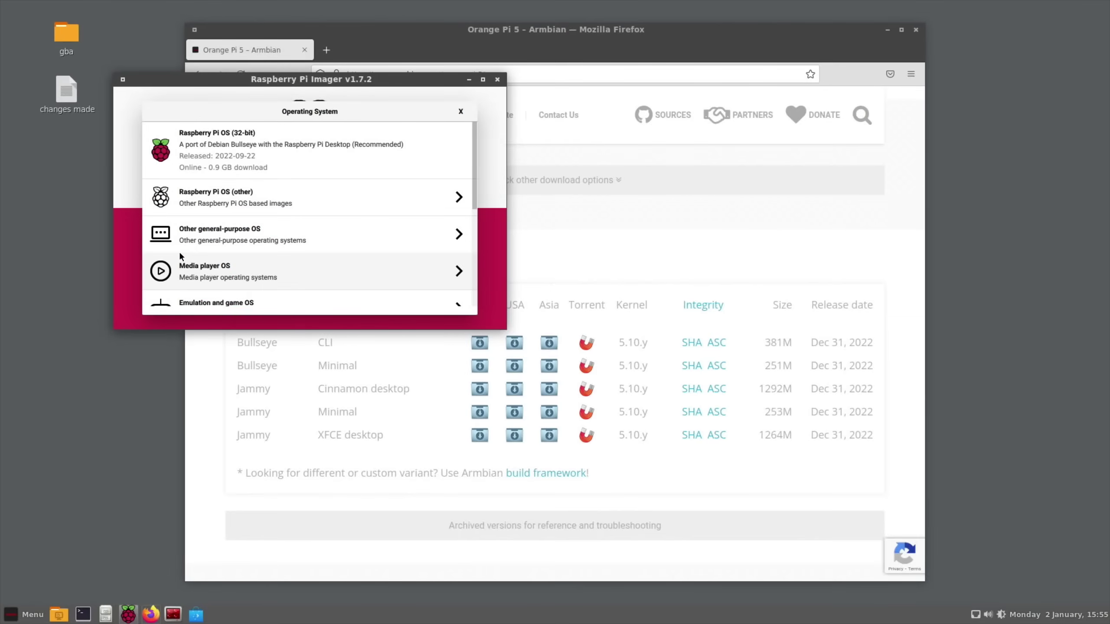
scroll(235, 265, down, 5)
click(197, 288)
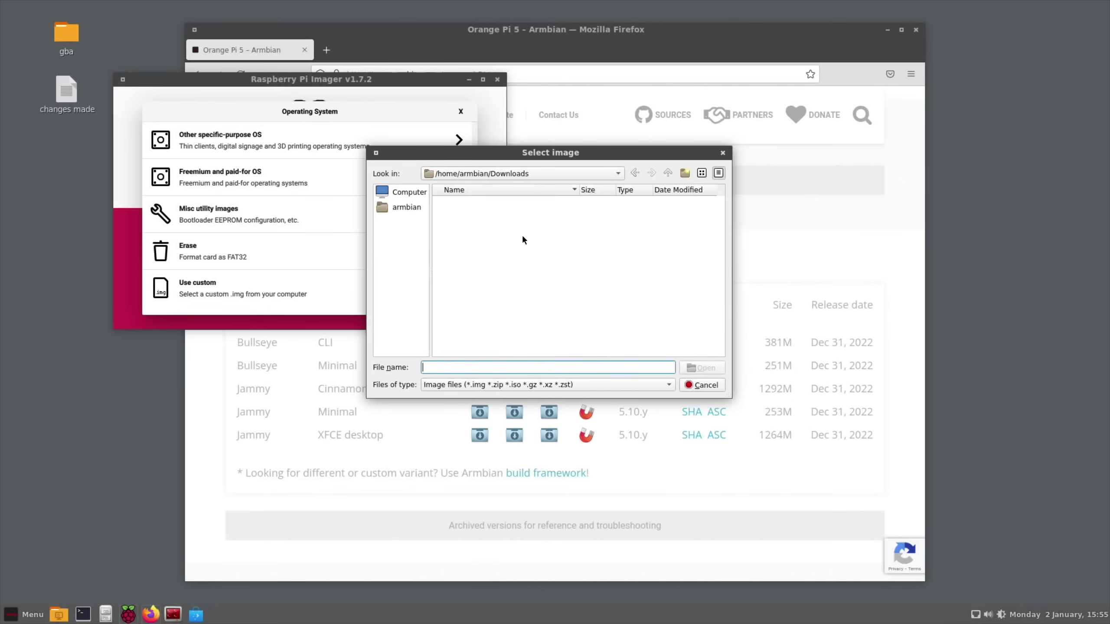
key(Escape)
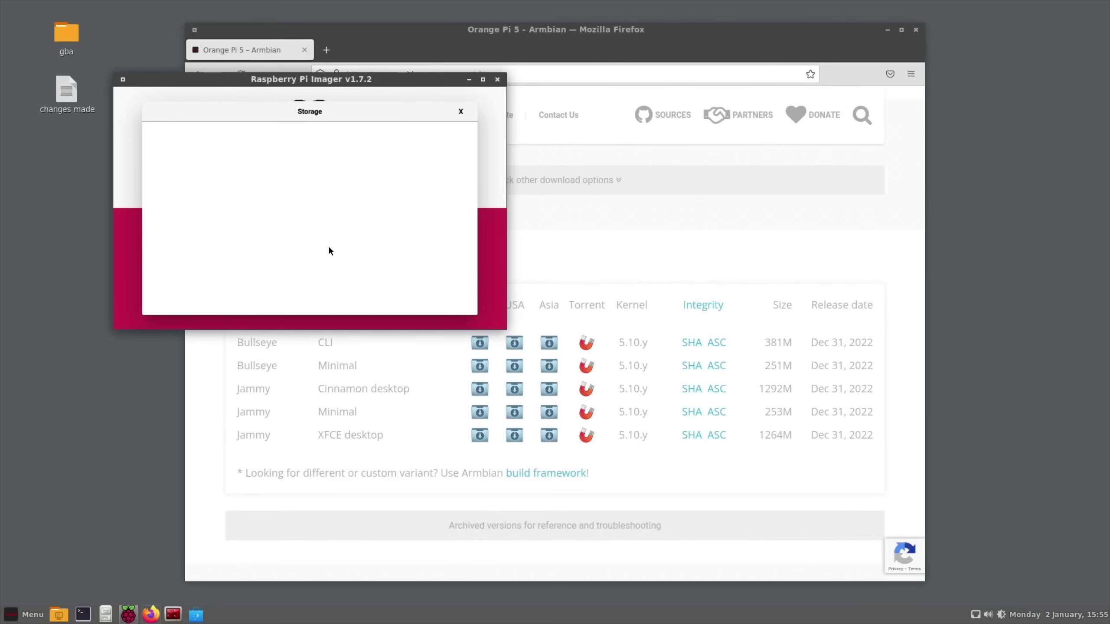
click(459, 112)
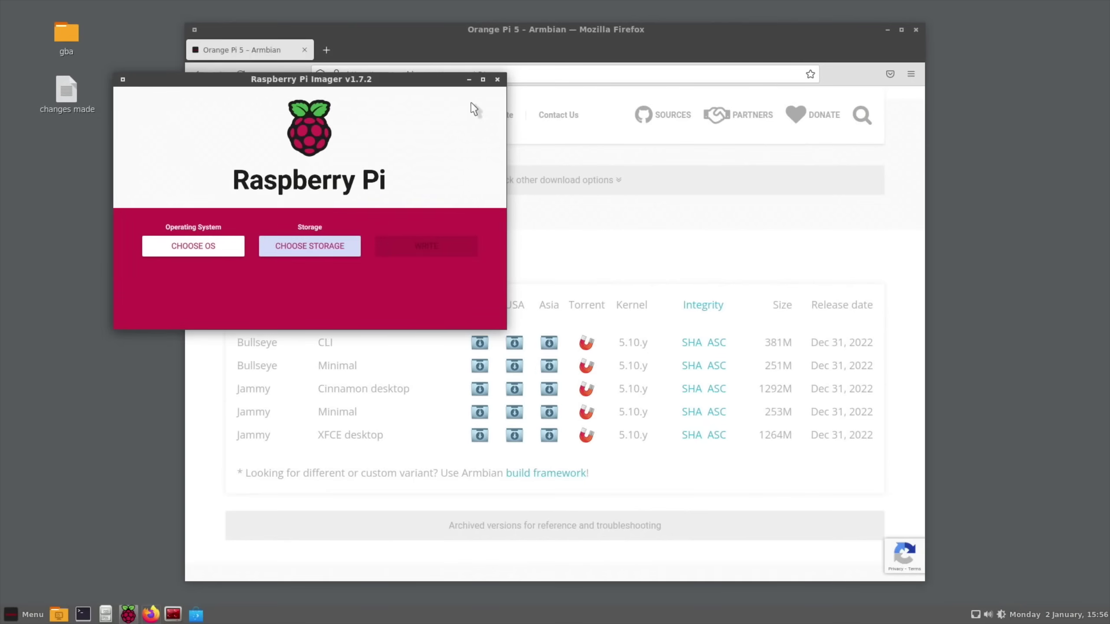
click(497, 80)
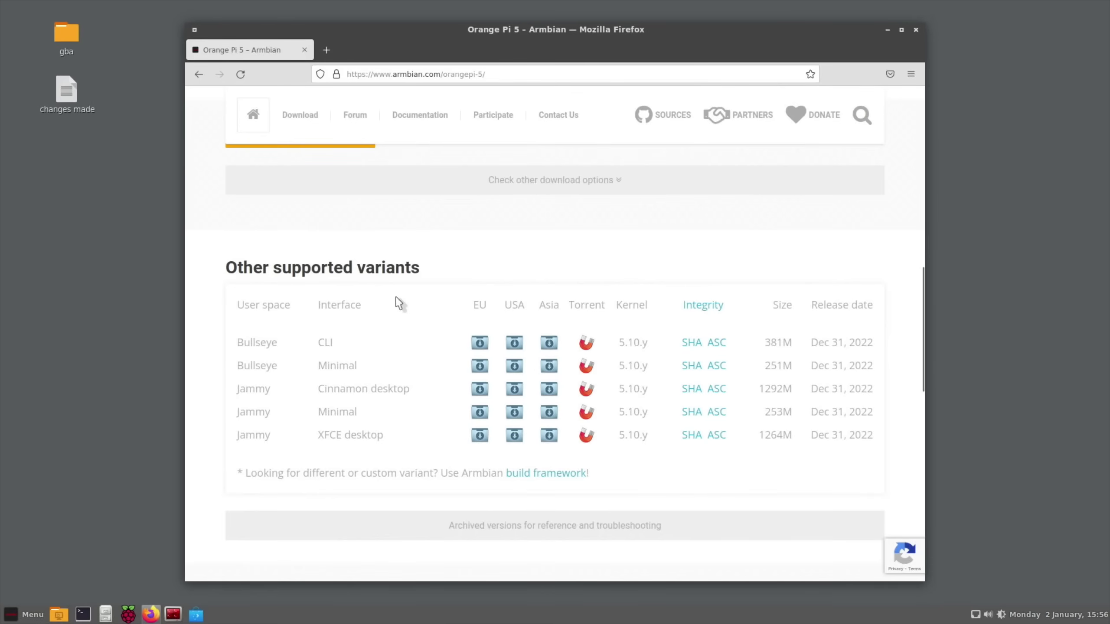